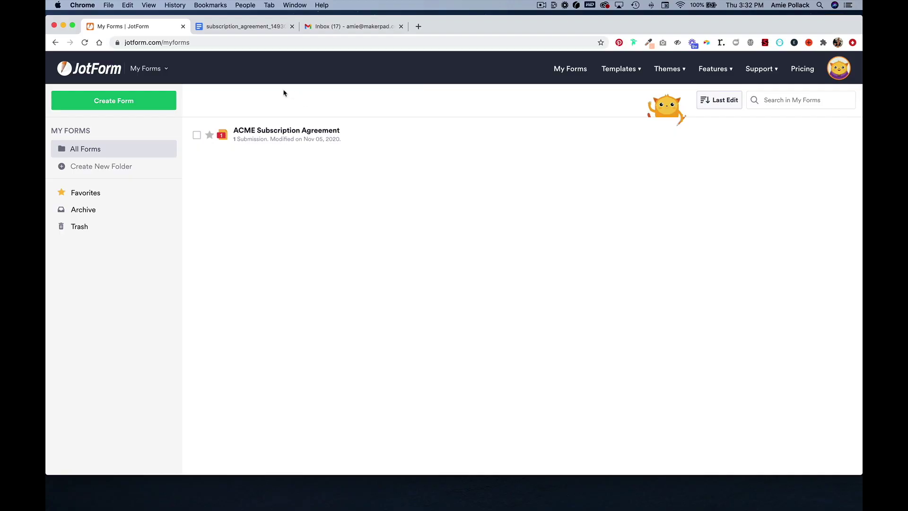
Start a new blank Classic Form from scratch.
{"action": "left_click", "coordinate": [125, 102]}
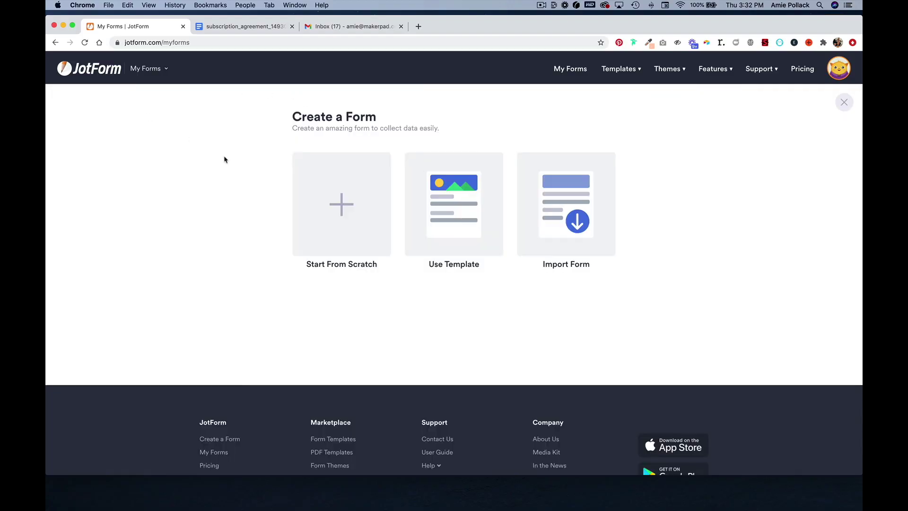
{"action": "left_click", "coordinate": [347, 205]}
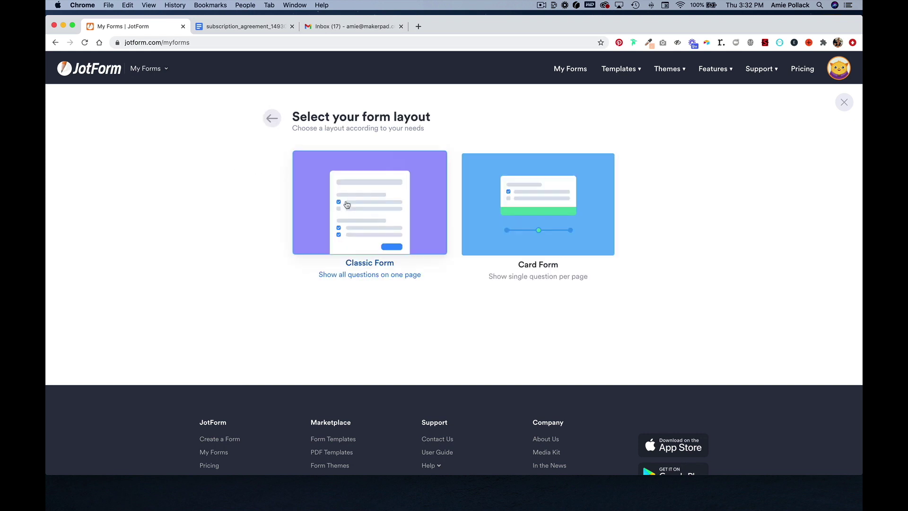
{"action": "left_click", "coordinate": [347, 204]}
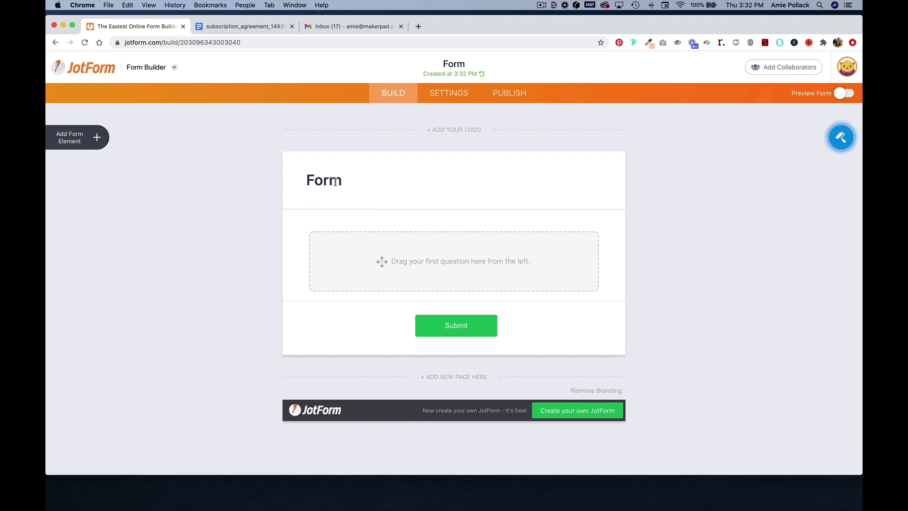
{"action": "left_click", "coordinate": [335, 182]}
Retitle the form 'ACME Corporation Subscription Agreement', centre the heading, and show the form elements list.
{"action": "double_click", "coordinate": [335, 182]}
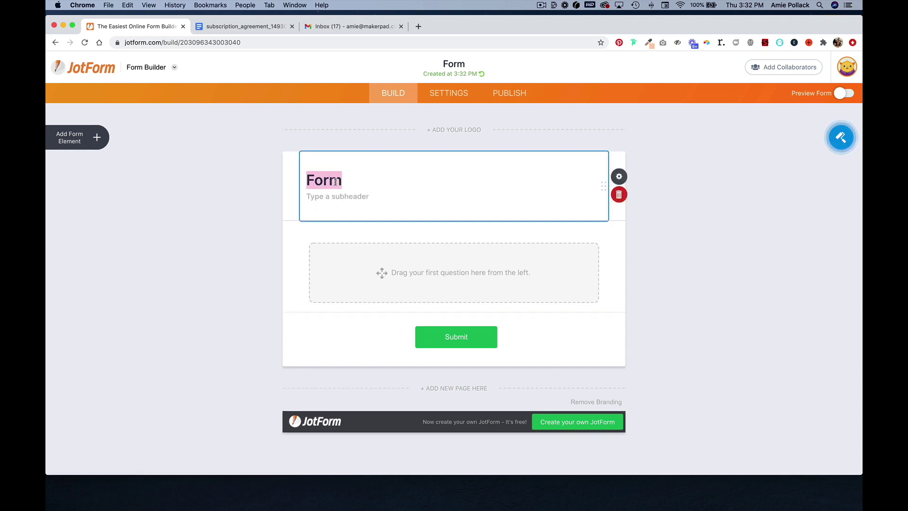
{"action": "type", "text": "ACME "}
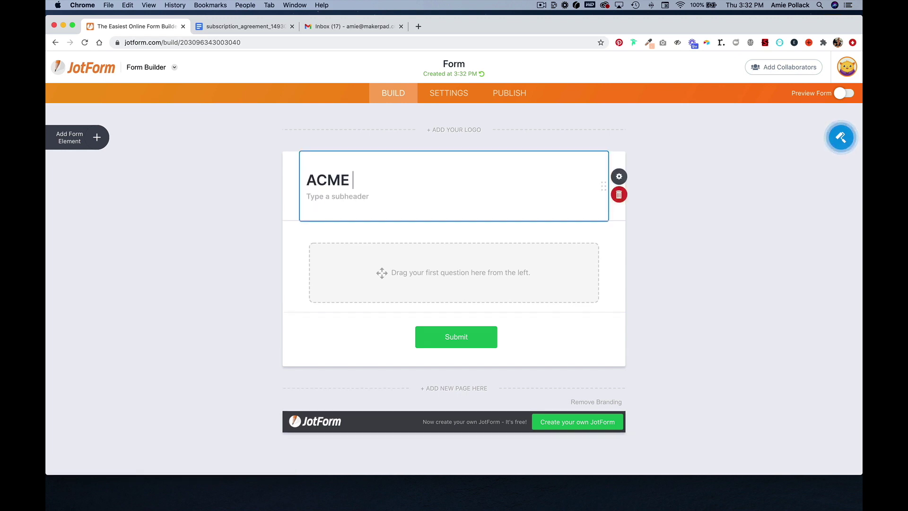
{"action": "type", "text": "Corporation"}
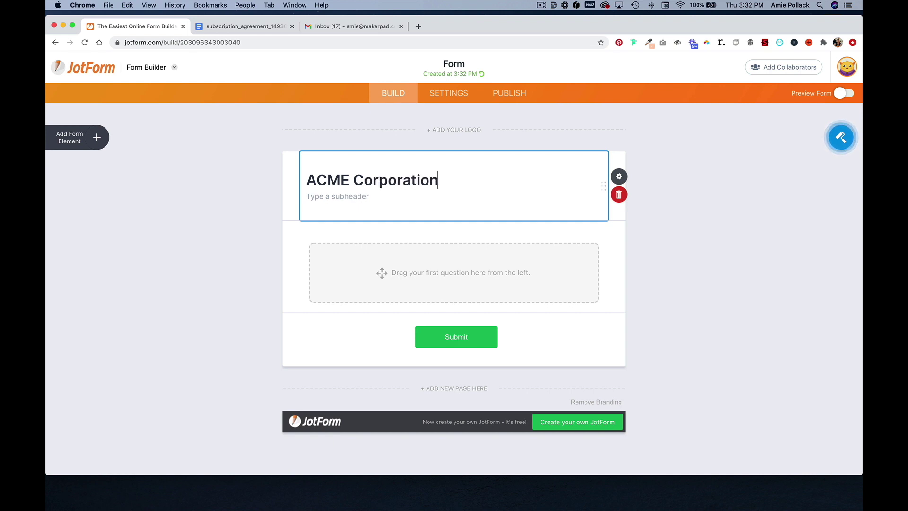
{"action": "type", "text": " Subscripti"}
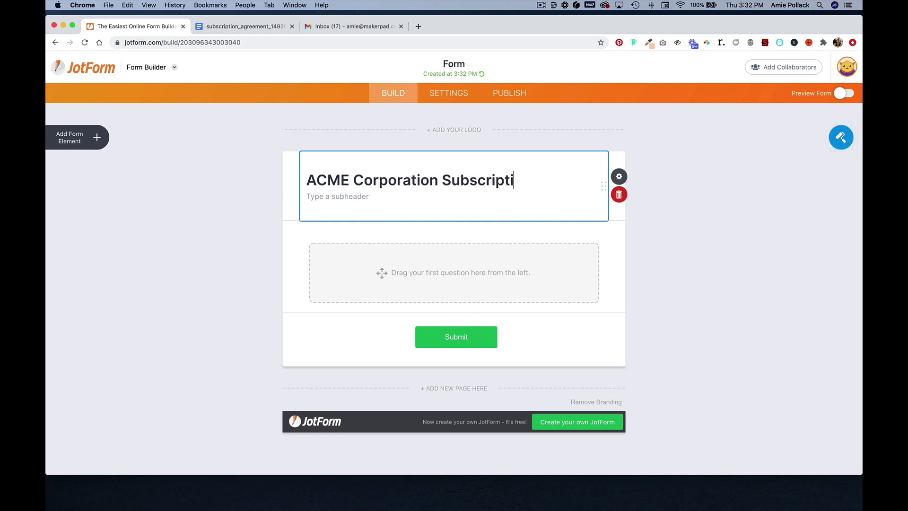
{"action": "type", "text": "on Agreement"}
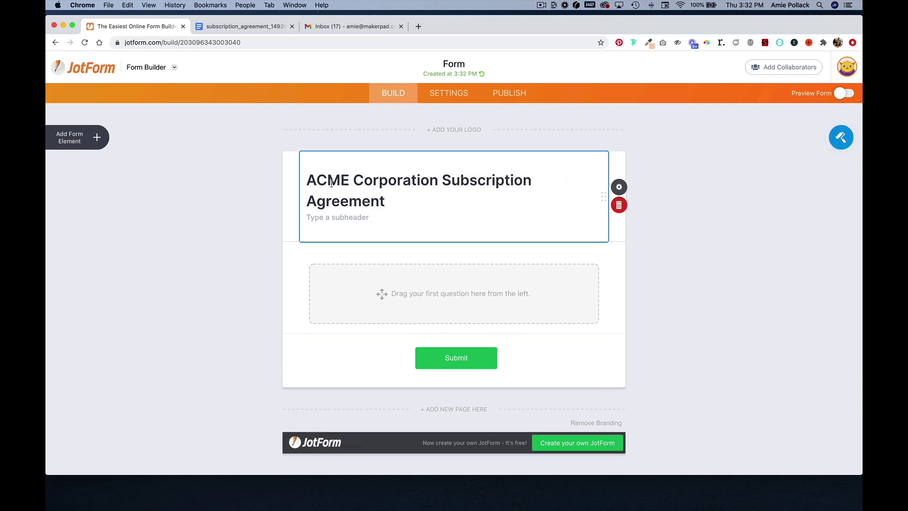
{"action": "left_click", "coordinate": [622, 189]}
{"action": "left_click", "coordinate": [728, 363]}
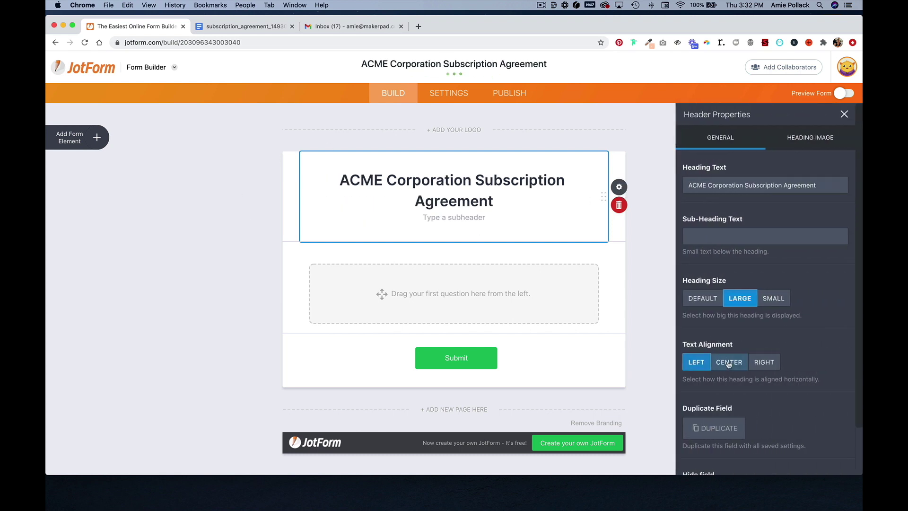
{"action": "left_click", "coordinate": [505, 286]}
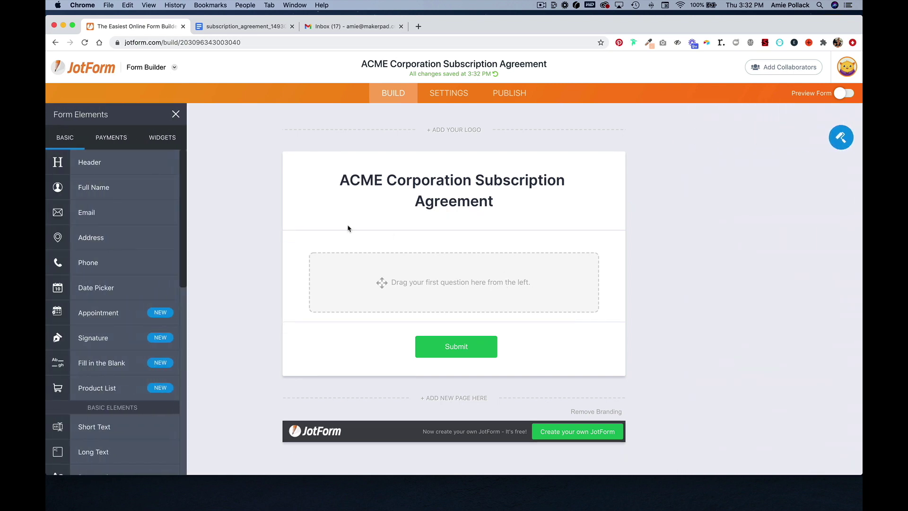
Add a Date Picker labelled 'Effective Date', required, read-only, and defaulting to the current date.
{"action": "left_click", "coordinate": [113, 290]}
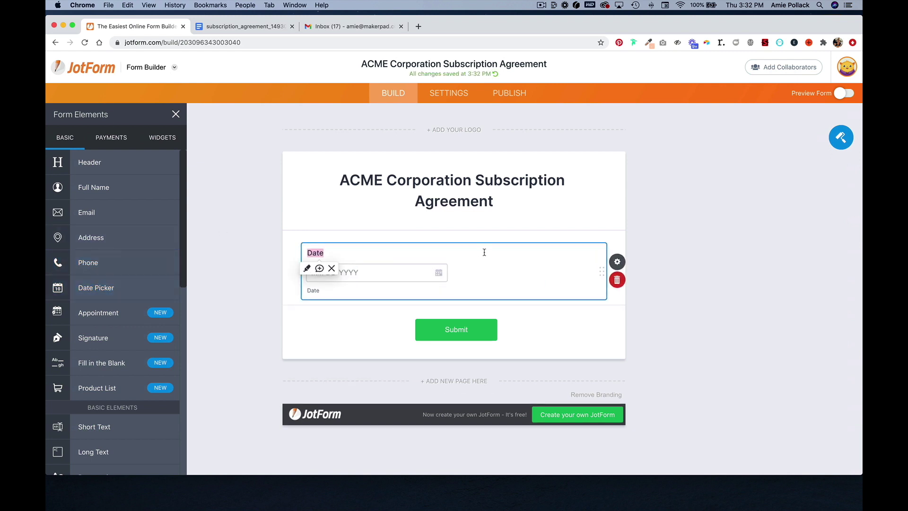
{"action": "type", "text": "Effective Date"}
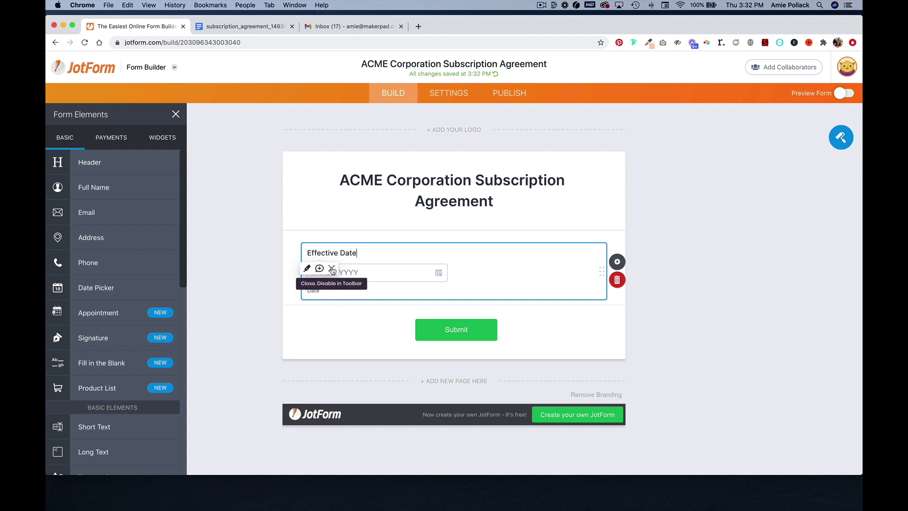
{"action": "left_click", "coordinate": [332, 269]}
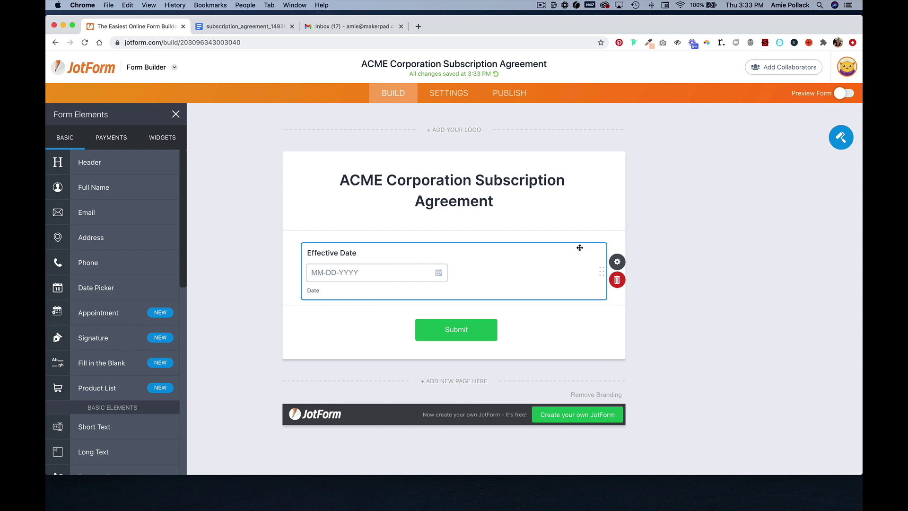
{"action": "left_click", "coordinate": [618, 263]}
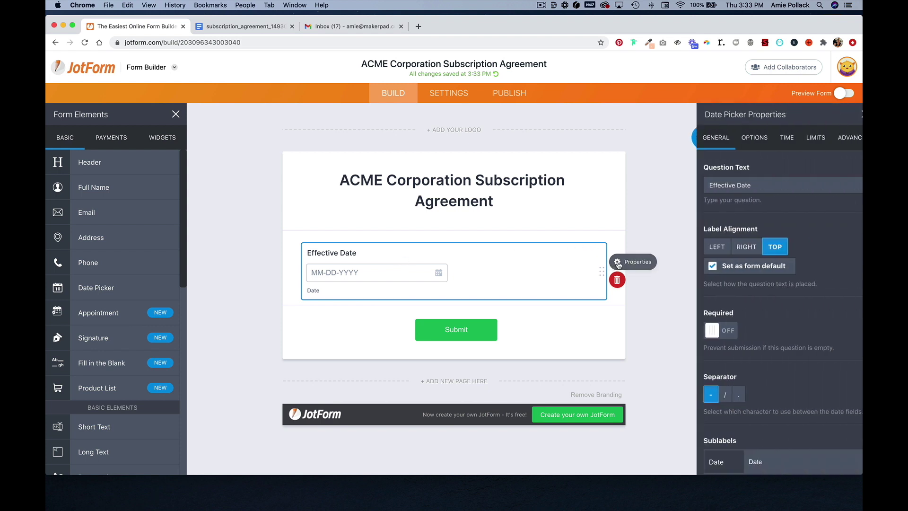
{"action": "left_click", "coordinate": [708, 330]}
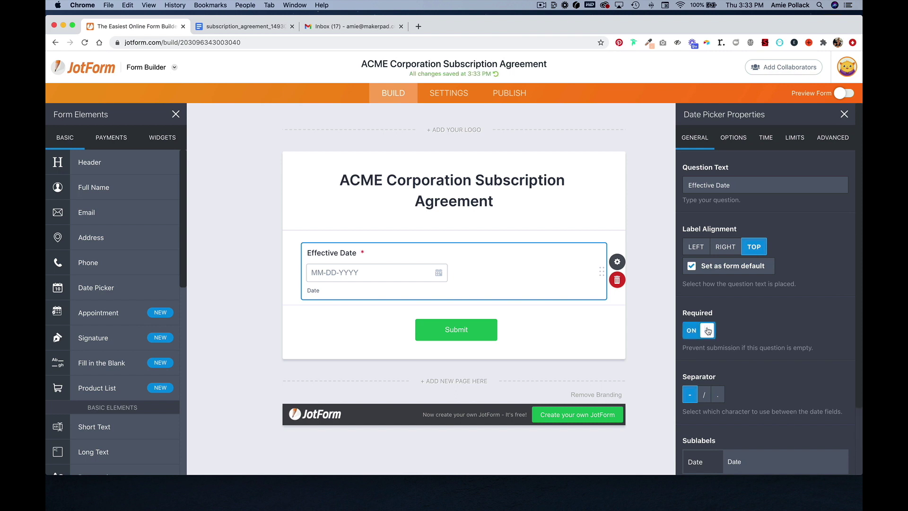
{"action": "left_click", "coordinate": [742, 141]}
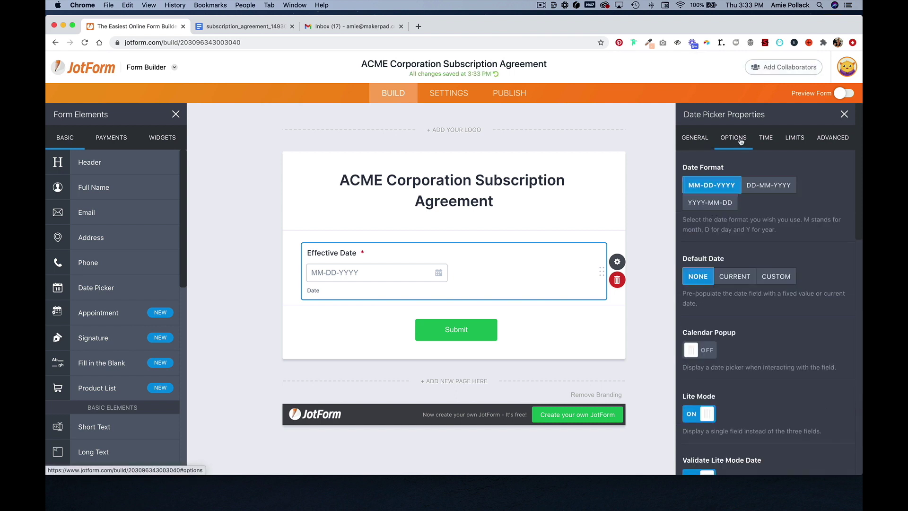
{"action": "left_click", "coordinate": [745, 281]}
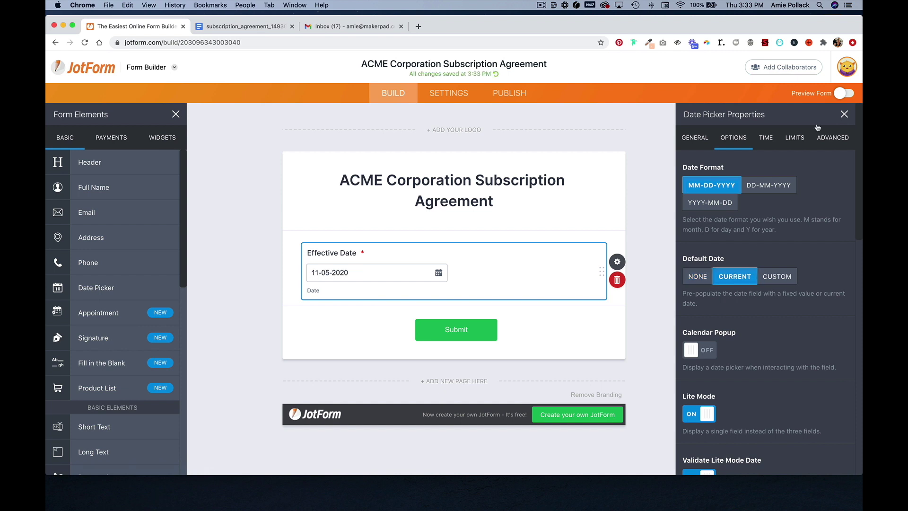
{"action": "left_click", "coordinate": [829, 137]}
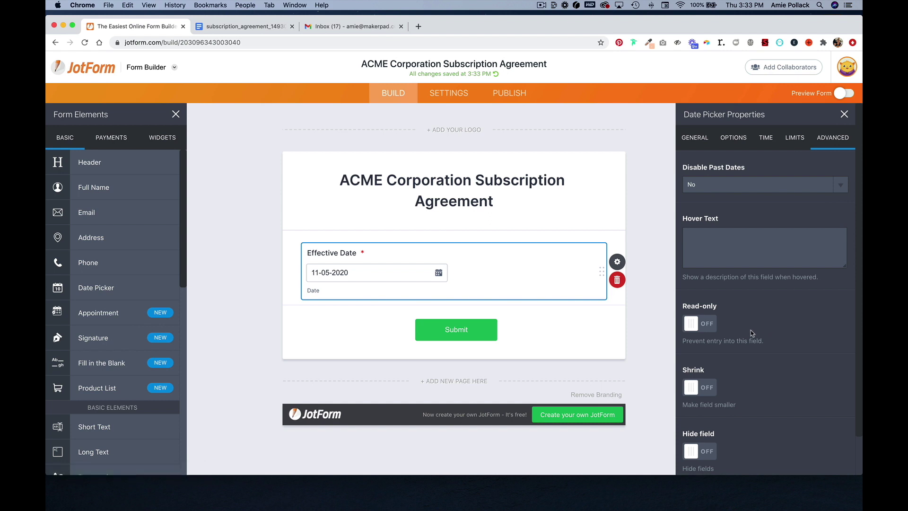
{"action": "left_click", "coordinate": [708, 326]}
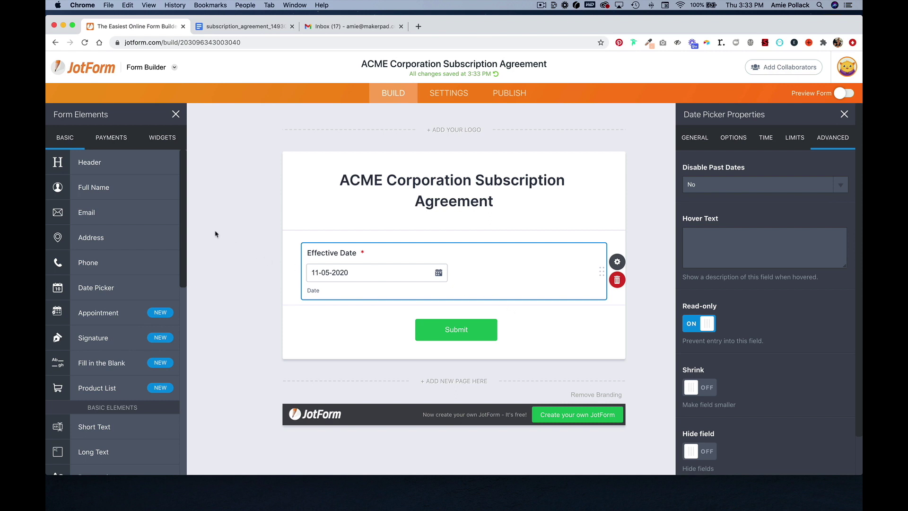
Add a required Full Name field labelled 'Investor's Legal First & Last Name'.
{"action": "left_click", "coordinate": [112, 190]}
{"action": "scroll", "coordinate": [242, 232], "scroll_direction": "down", "scroll_amount": 2}
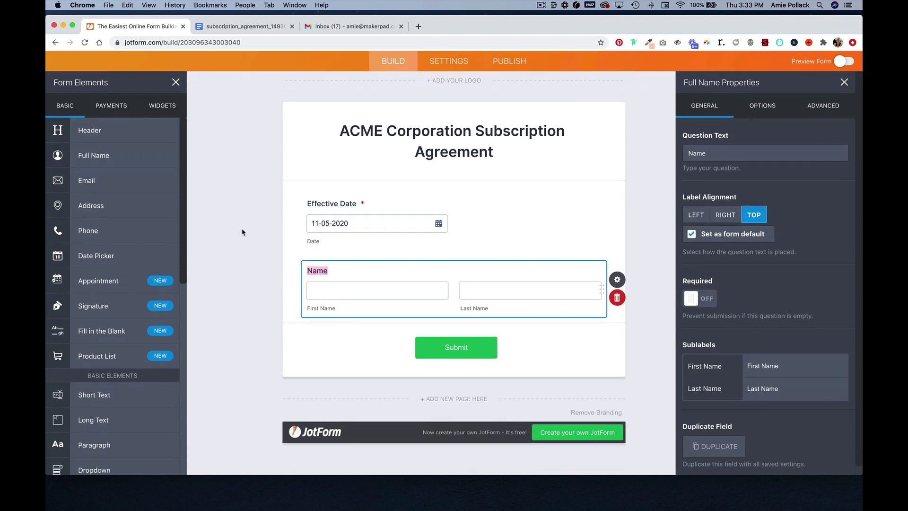
{"action": "type", "text": "Investor's Legal First & La"}
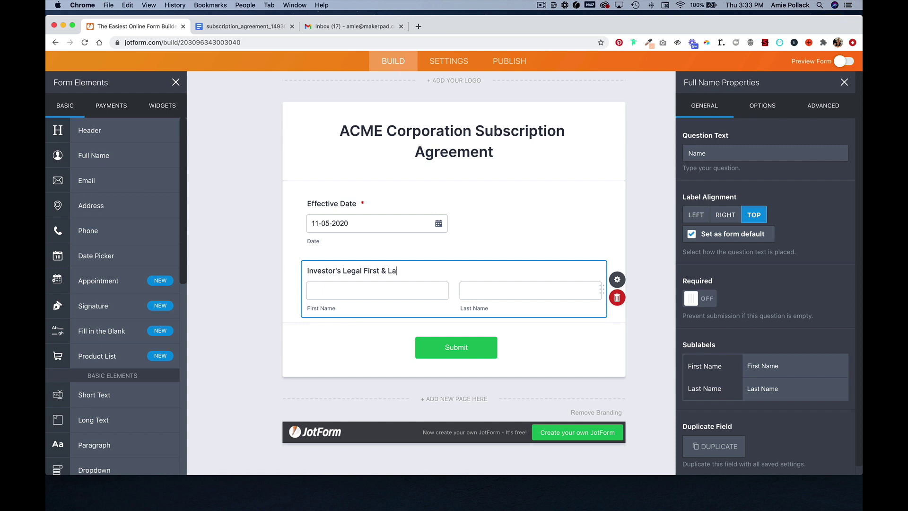
{"action": "type", "text": "st Name"}
{"action": "left_click", "coordinate": [711, 299]}
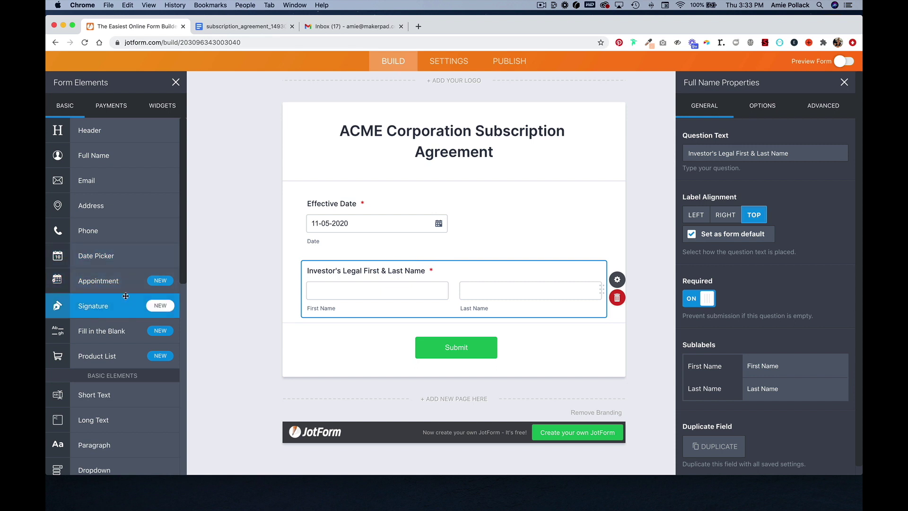
Add a required Address field labelled 'Investor's Legal Place of Business'.
{"action": "left_click", "coordinate": [120, 205]}
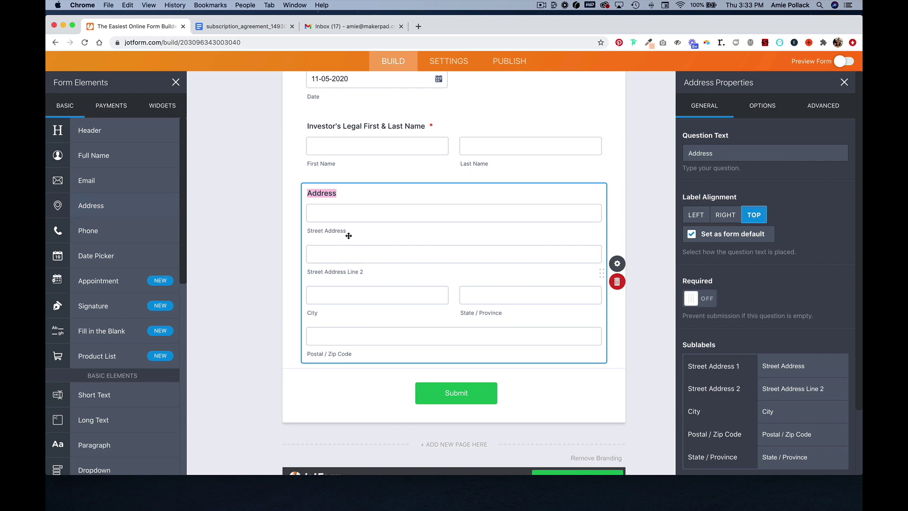
{"action": "type", "text": "Investor's Legal Place of Busines"}
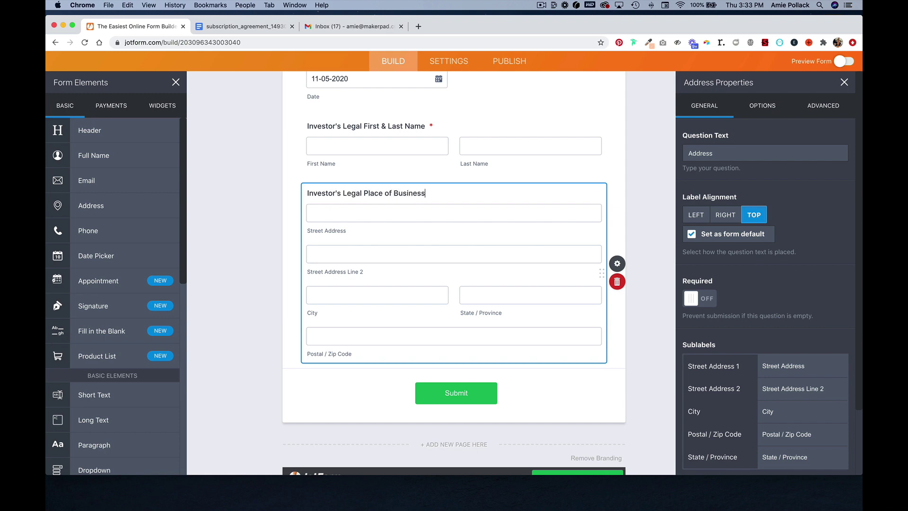
{"action": "left_click", "coordinate": [716, 299]}
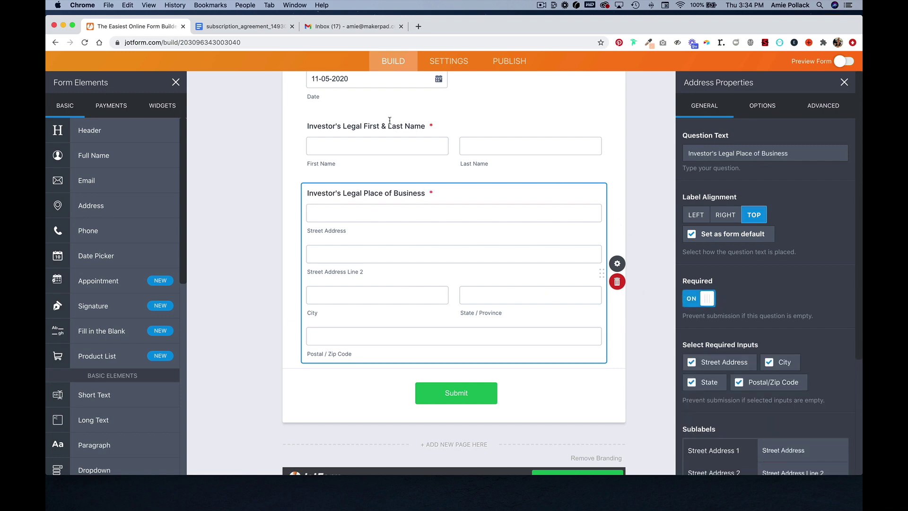
{"action": "left_click", "coordinate": [235, 29]}
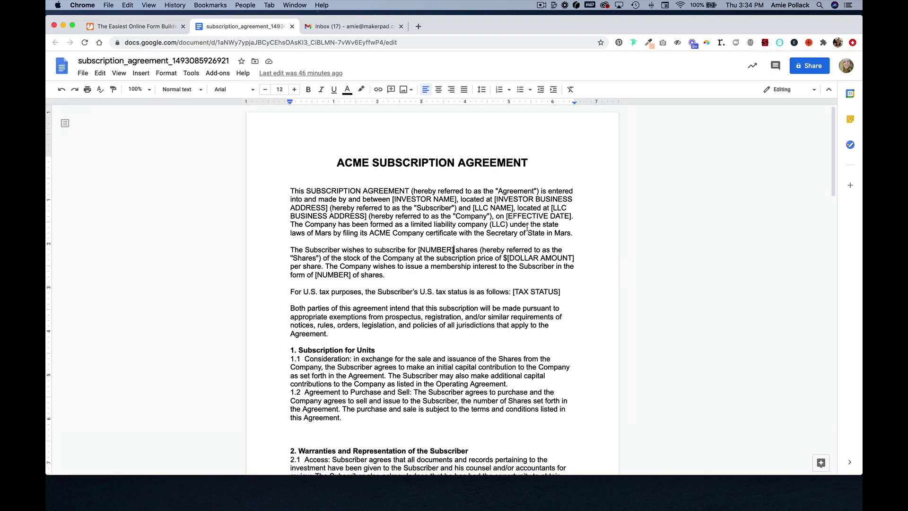
Copy the agreement's opening paragraph from Google Docs and return to the form builder.
{"action": "left_click_drag", "start_coordinate": [573, 233], "coordinate": [289, 194]}
{"action": "key", "text": "super+c"}
{"action": "key", "text": "super+1"}
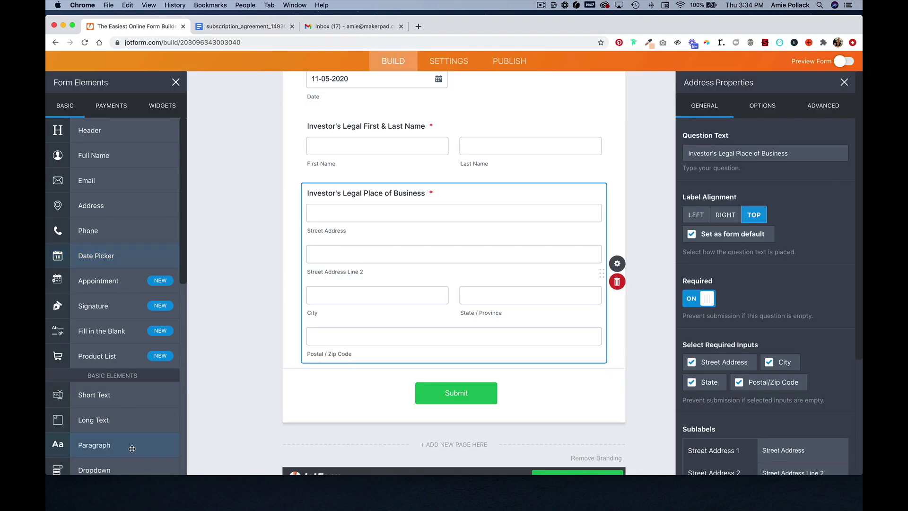
Paste the opening paragraph into a new Paragraph block, linking the investor name and place-of-business fields.
{"action": "left_click", "coordinate": [125, 448]}
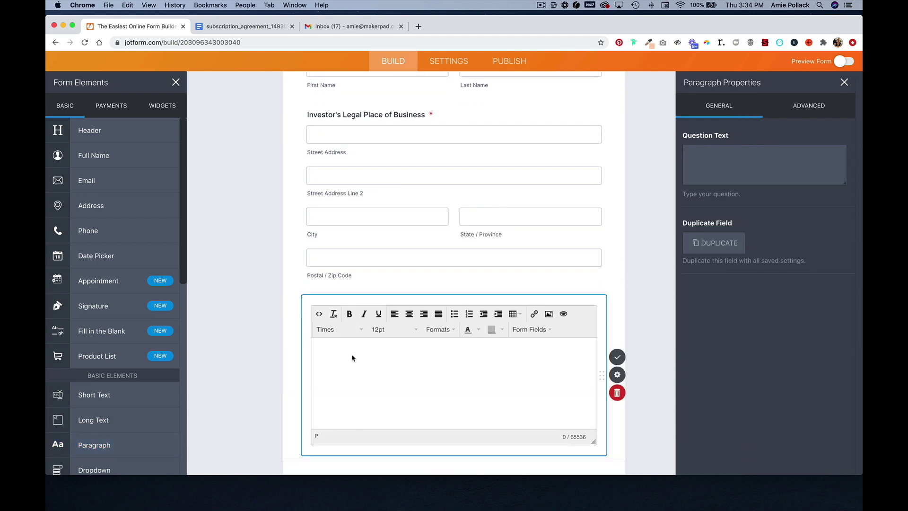
{"action": "left_click", "coordinate": [351, 356]}
{"action": "key", "text": "super+v"}
{"action": "scroll", "coordinate": [351, 354], "scroll_direction": "down", "scroll_amount": 2}
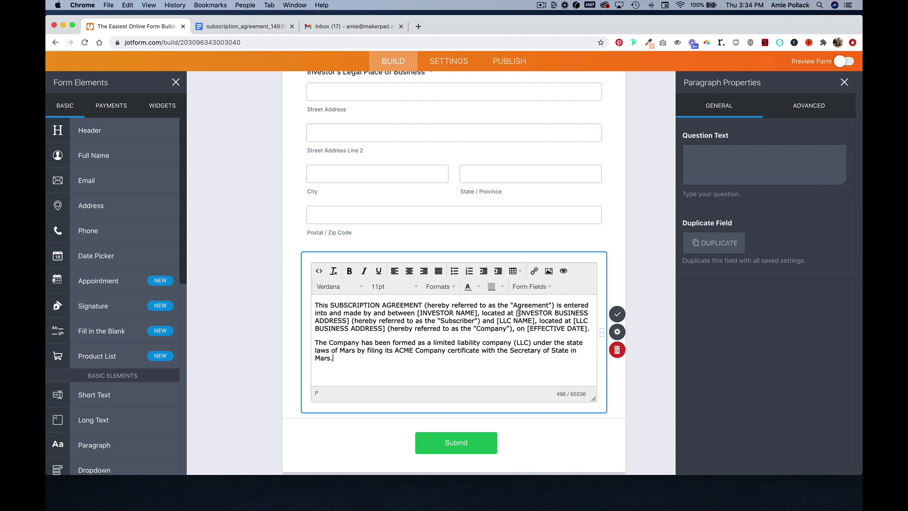
{"action": "left_click_drag", "start_coordinate": [477, 314], "coordinate": [418, 316]}
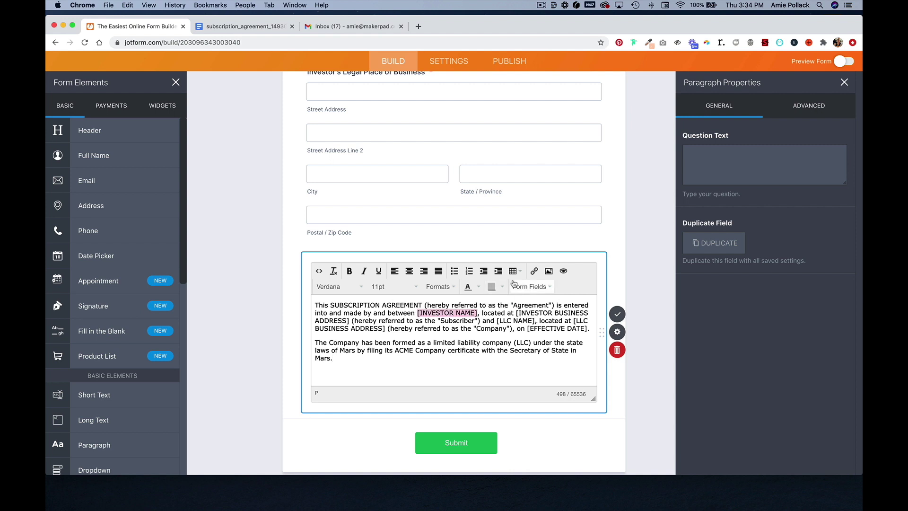
{"action": "left_click", "coordinate": [549, 288]}
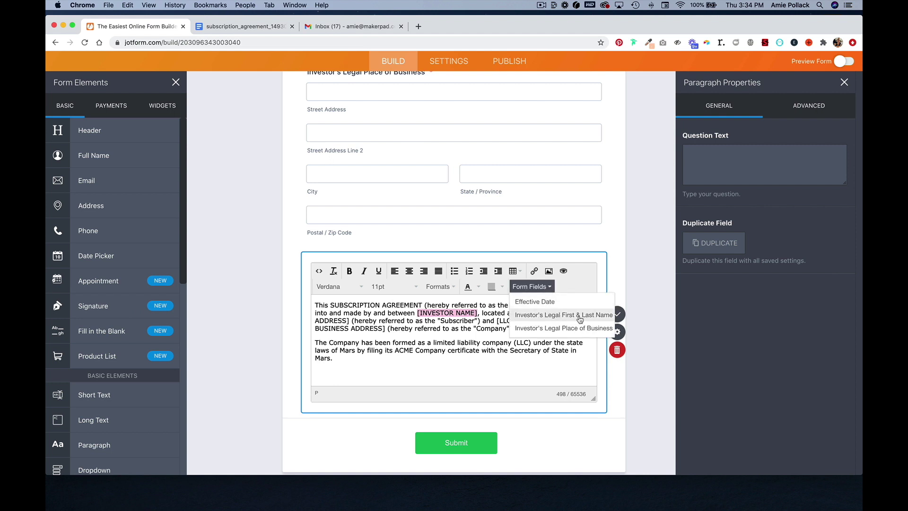
{"action": "left_click", "coordinate": [580, 315]}
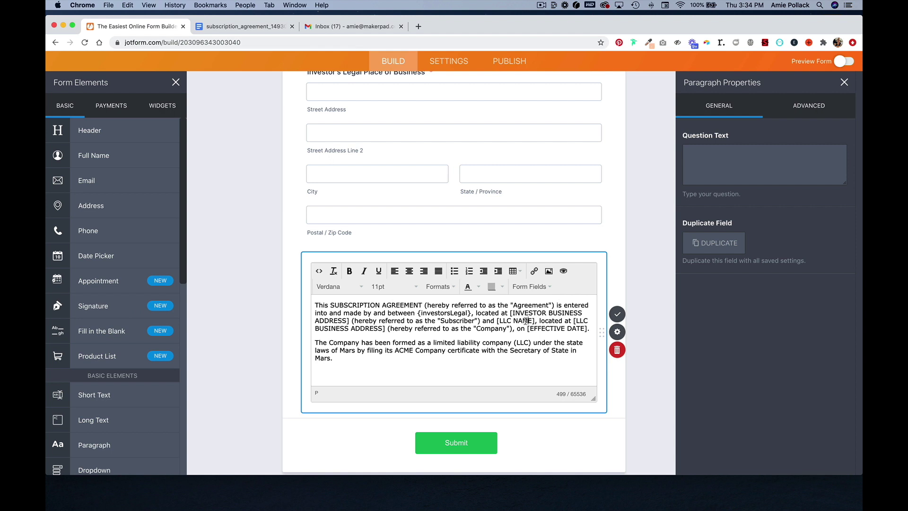
{"action": "left_click_drag", "start_coordinate": [511, 313], "coordinate": [350, 321]}
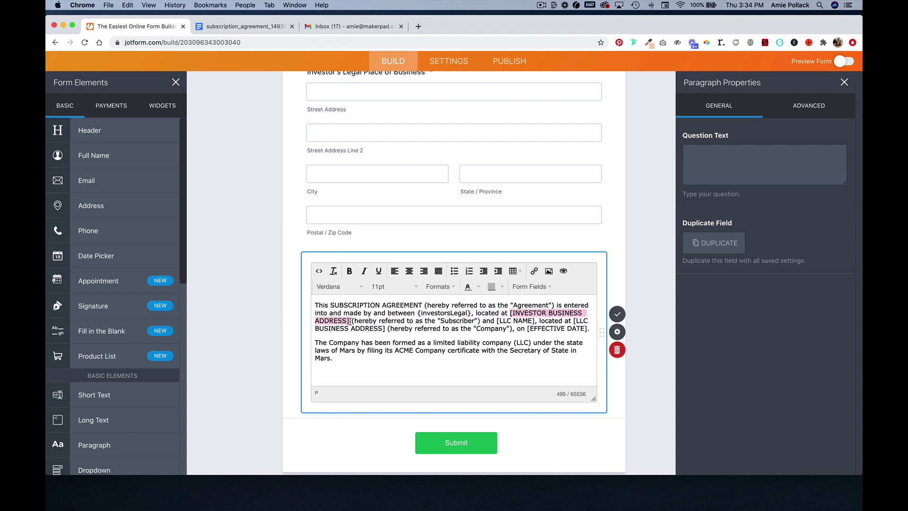
{"action": "left_click", "coordinate": [532, 287]}
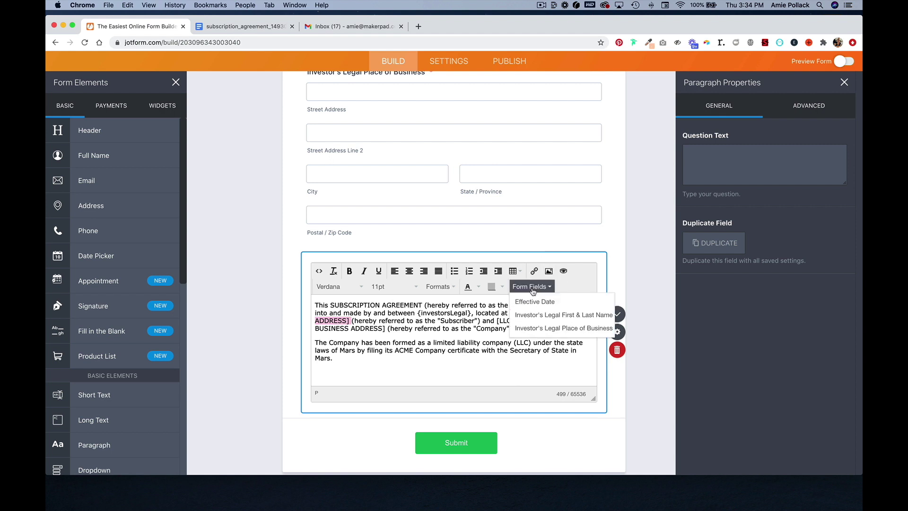
{"action": "left_click", "coordinate": [543, 327]}
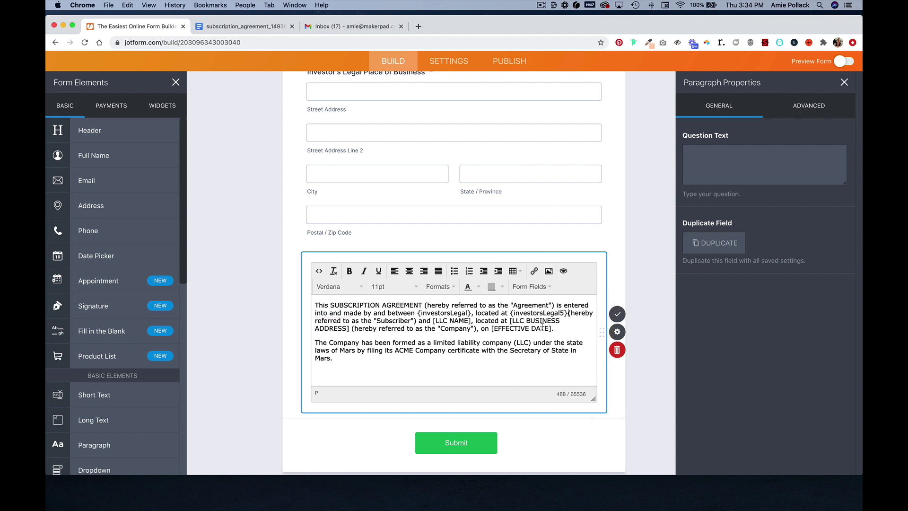
Fill in 'ACME Corporation', '54331 E Street Dr. London, France 34232', and link the Effective Date field.
{"action": "left_click_drag", "start_coordinate": [471, 321], "coordinate": [432, 323]}
{"action": "type", "text": "ACME Corpo"}
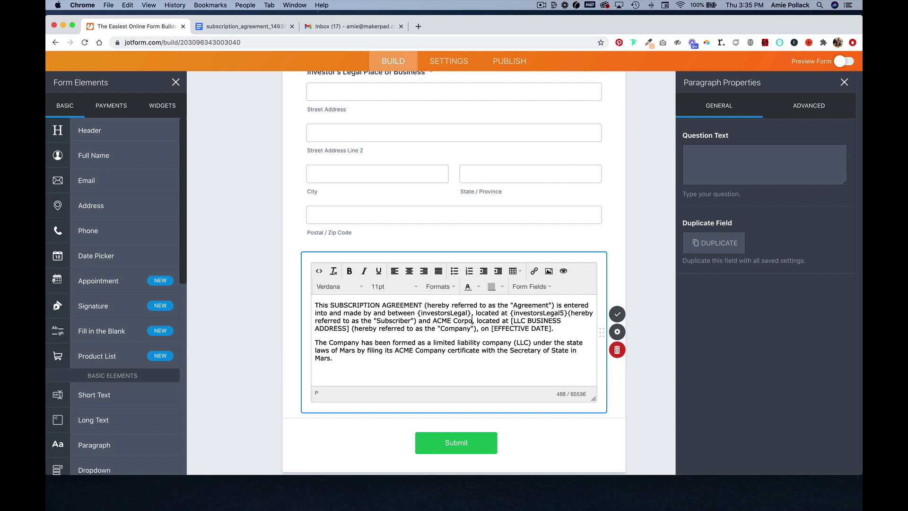
{"action": "type", "text": "ration"}
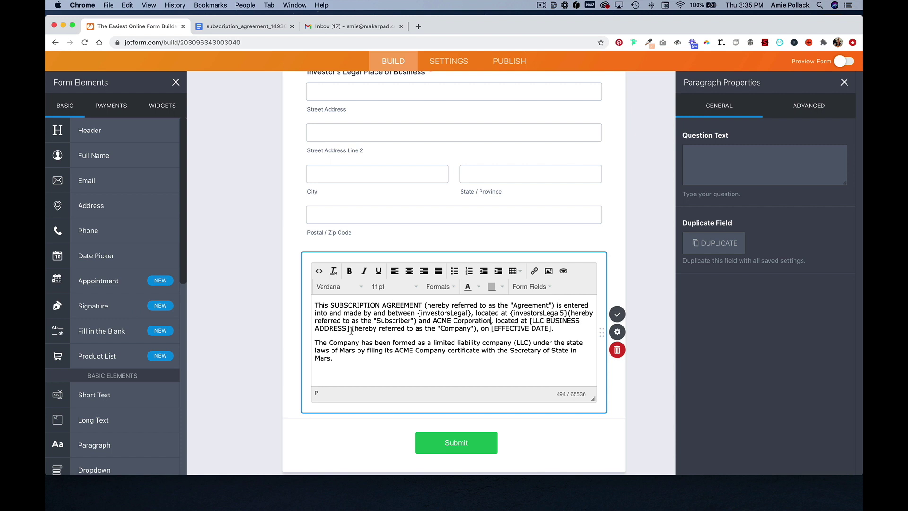
{"action": "left_click_drag", "start_coordinate": [350, 328], "coordinate": [529, 320]}
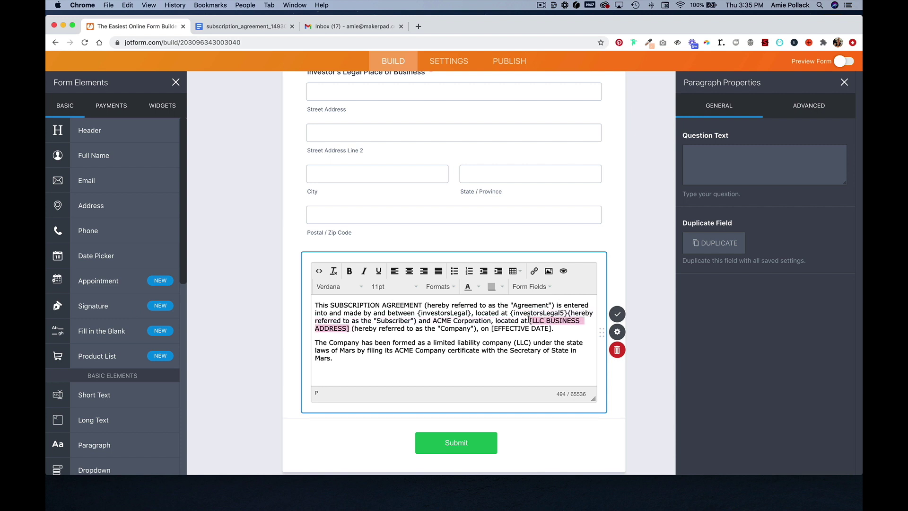
{"action": "type", "text": "5433"}
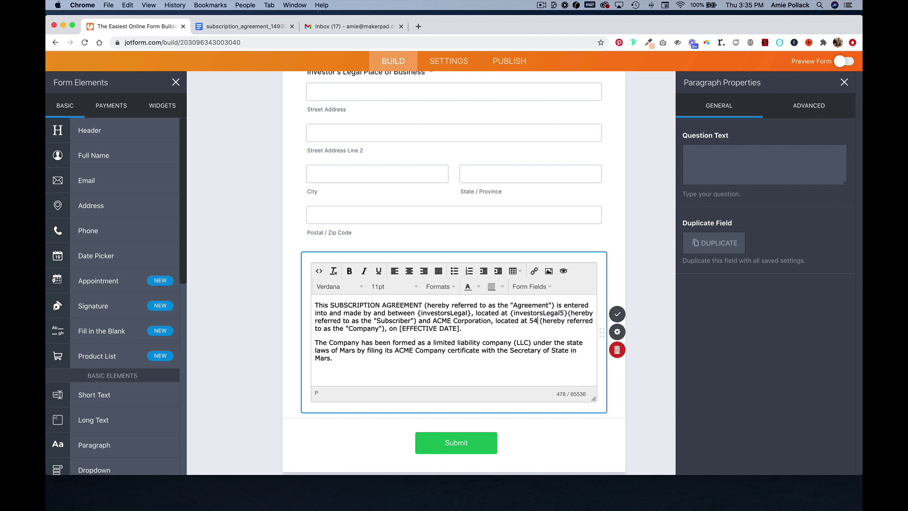
{"action": "type", "text": "1 "}
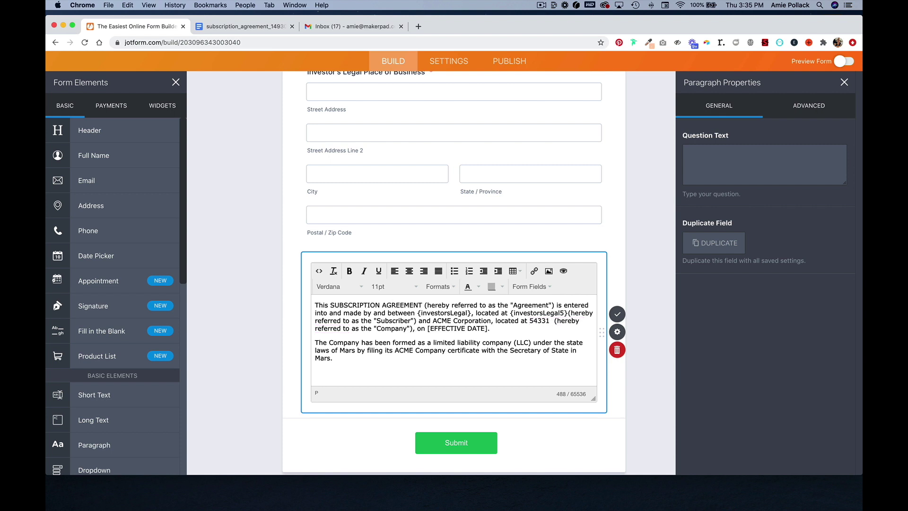
{"action": "type", "text": "E Street Dr."}
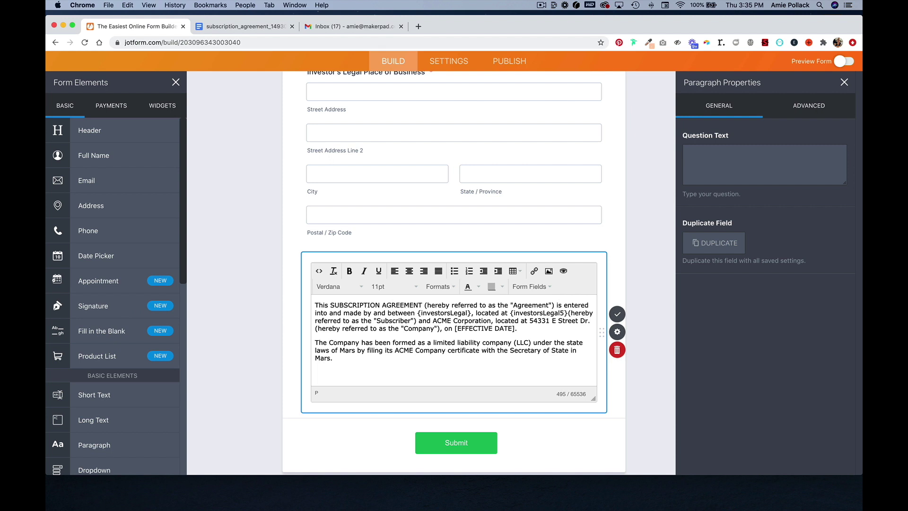
{"action": "type", "text": " London, Frnad"}
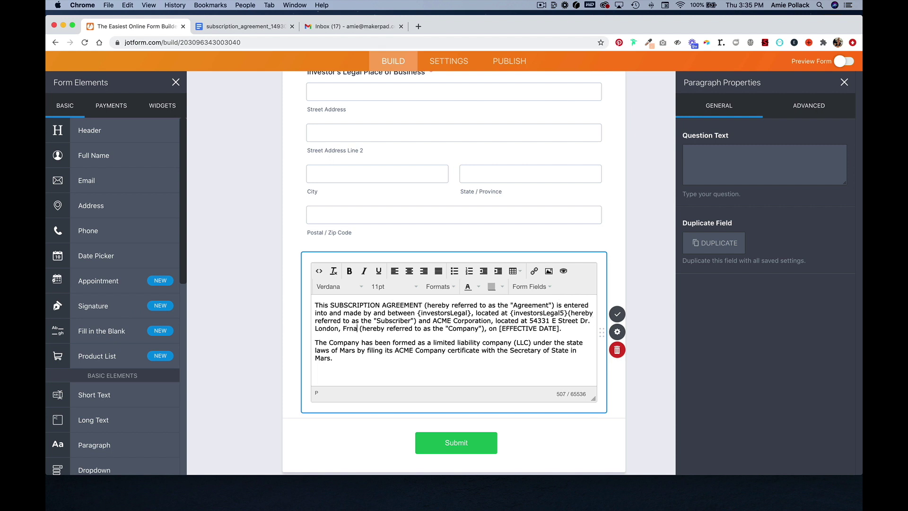
{"action": "key", "text": "BackSpace"}
{"action": "key", "text": "BackSpace"}
{"action": "key", "text": "BackSpace"}
{"action": "type", "text": "ance "}
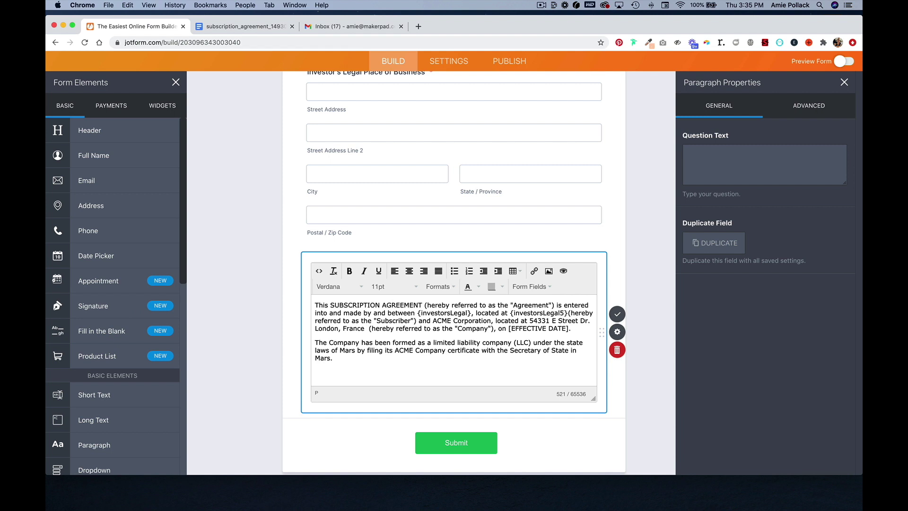
{"action": "type", "text": "34232"}
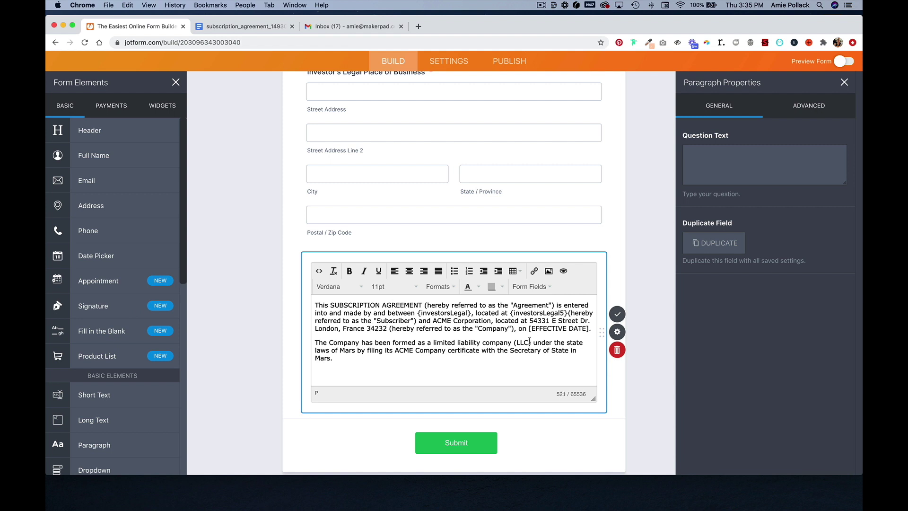
{"action": "left_click_drag", "start_coordinate": [529, 329], "coordinate": [588, 333]}
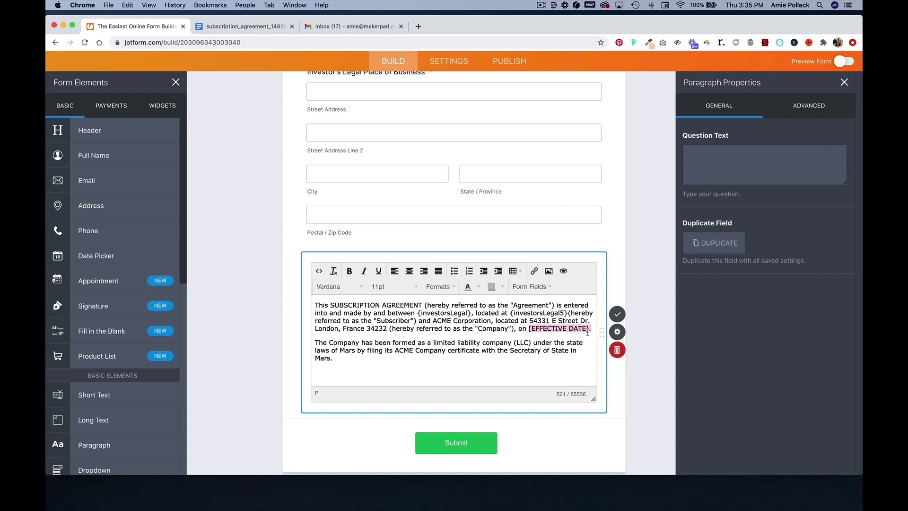
{"action": "left_click", "coordinate": [544, 287]}
{"action": "left_click", "coordinate": [541, 301]}
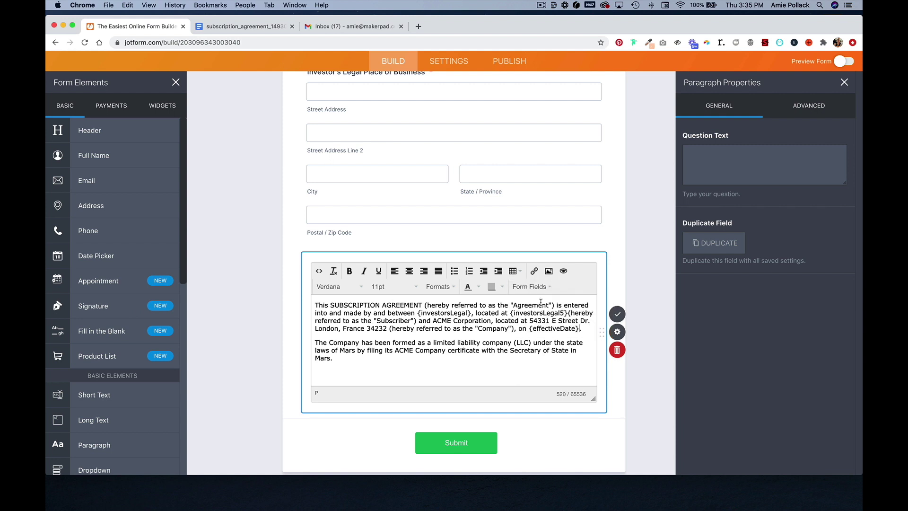
{"action": "left_click", "coordinate": [651, 363]}
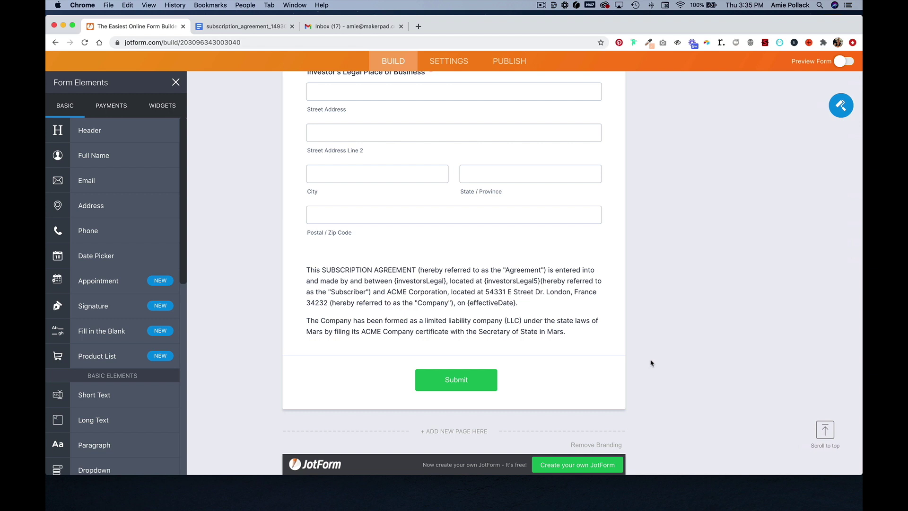
Add a required Number question 'Number of Shares Investor Wishes to Subscribe to'.
{"action": "scroll", "coordinate": [128, 398], "scroll_direction": "down", "scroll_amount": 1}
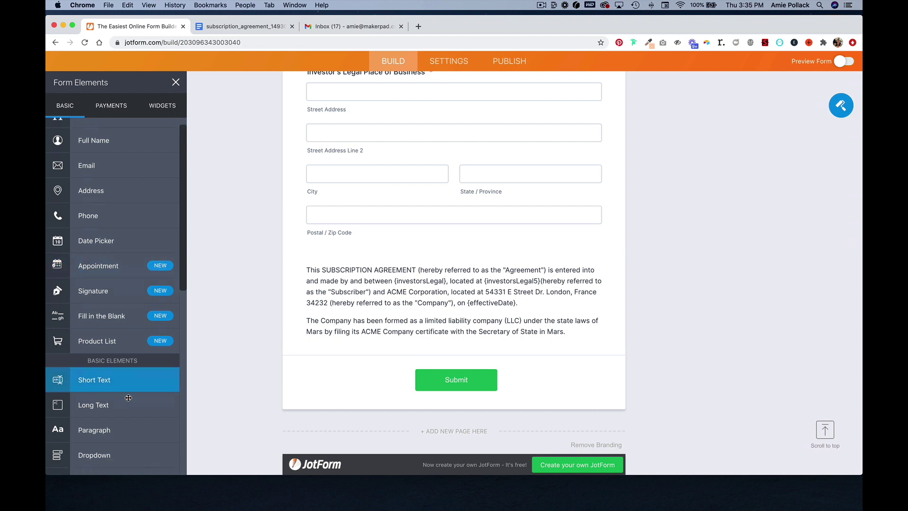
{"action": "scroll", "coordinate": [128, 398], "scroll_direction": "down", "scroll_amount": 4}
{"action": "left_click", "coordinate": [123, 458]}
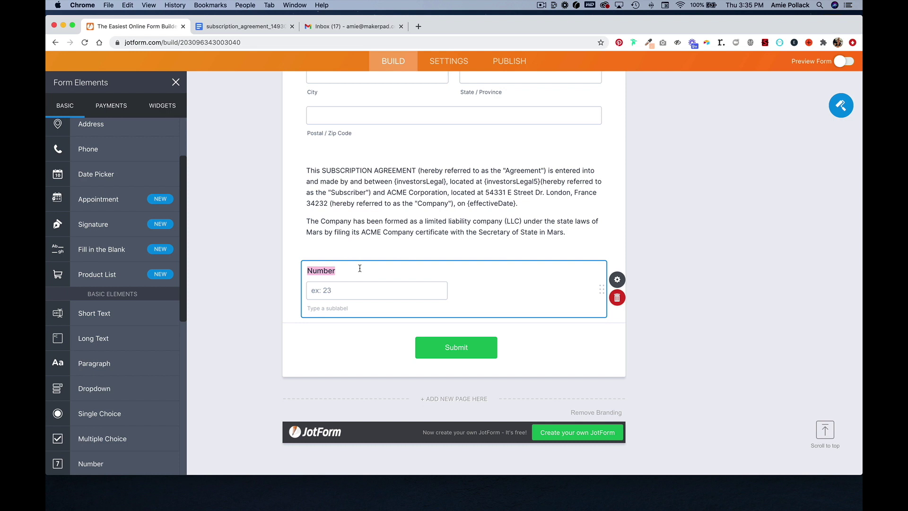
{"action": "type", "text": "Number of Shares Investor W"}
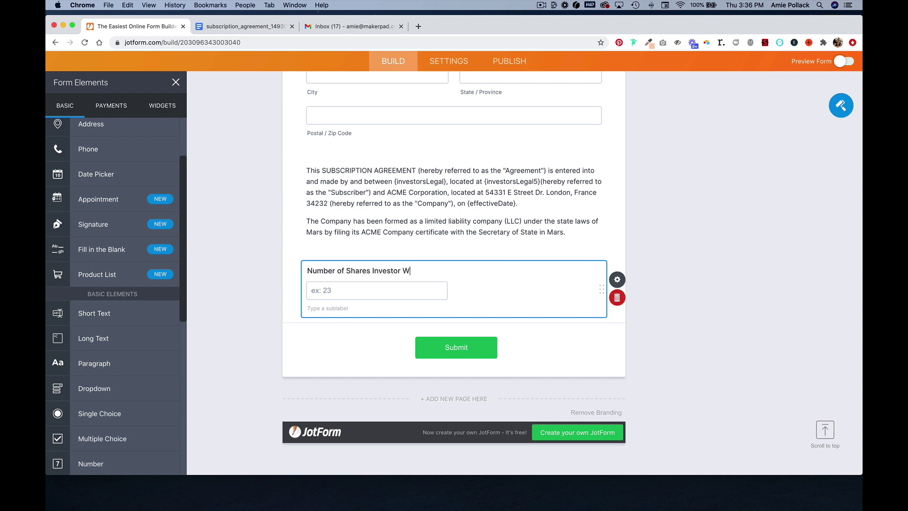
{"action": "type", "text": "ishes to Scubr"}
{"action": "type", "text": "Subscribe to:"}
{"action": "left_click", "coordinate": [617, 280]}
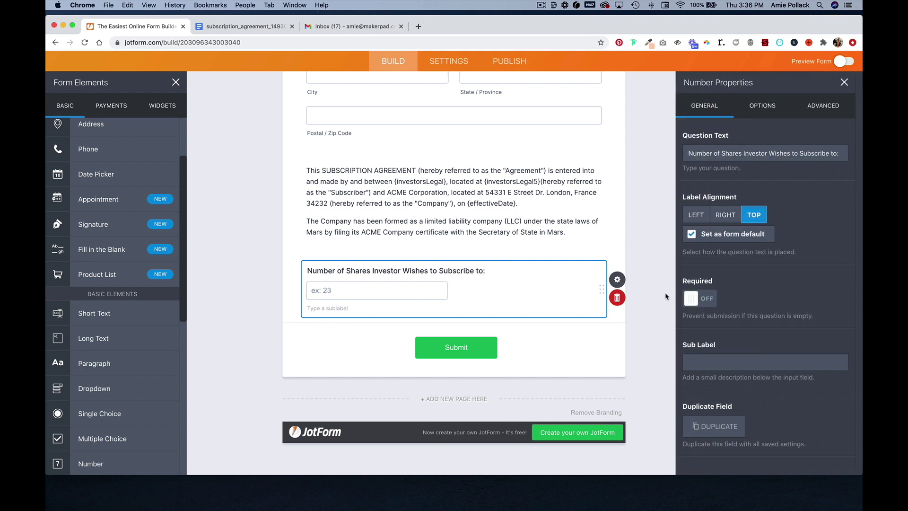
{"action": "left_click", "coordinate": [702, 300]}
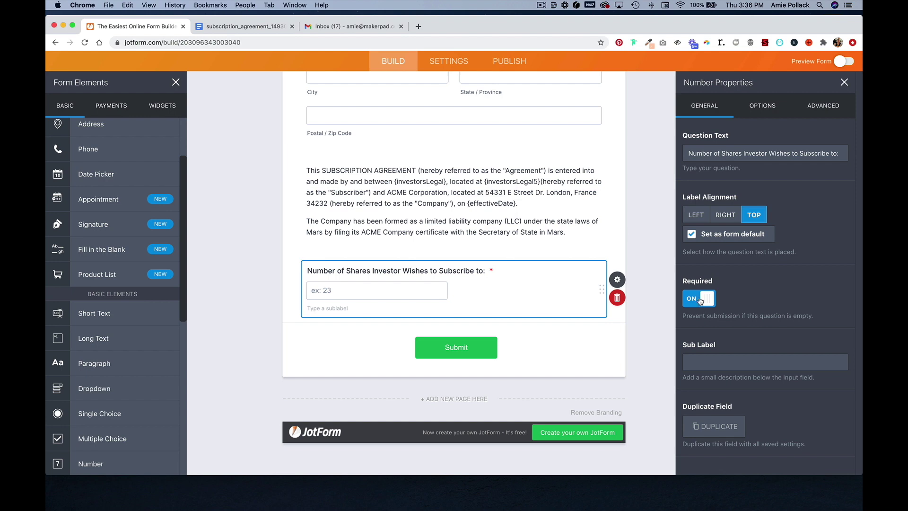
{"action": "left_click", "coordinate": [244, 27]}
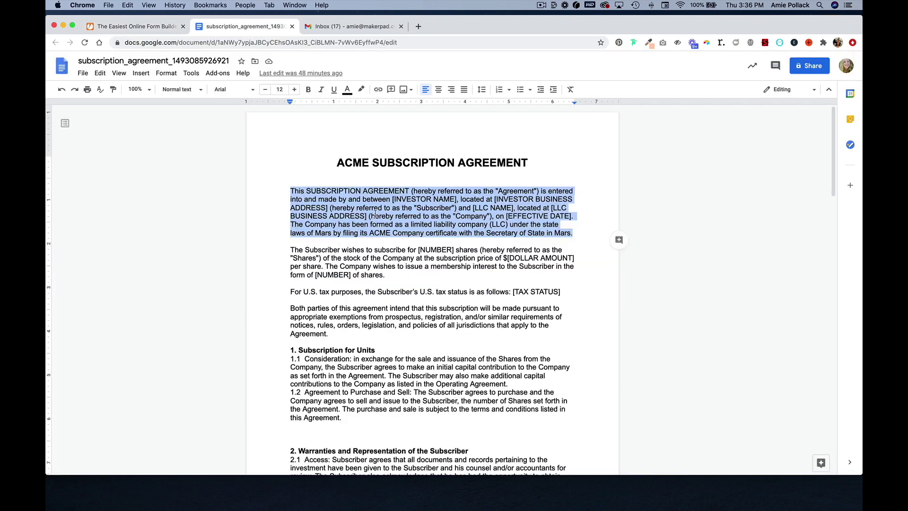
Paste the share-subscription paragraph from Google Docs into a new Paragraph block below the shares question.
{"action": "left_click_drag", "start_coordinate": [397, 274], "coordinate": [288, 253]}
{"action": "key", "text": "super+c"}
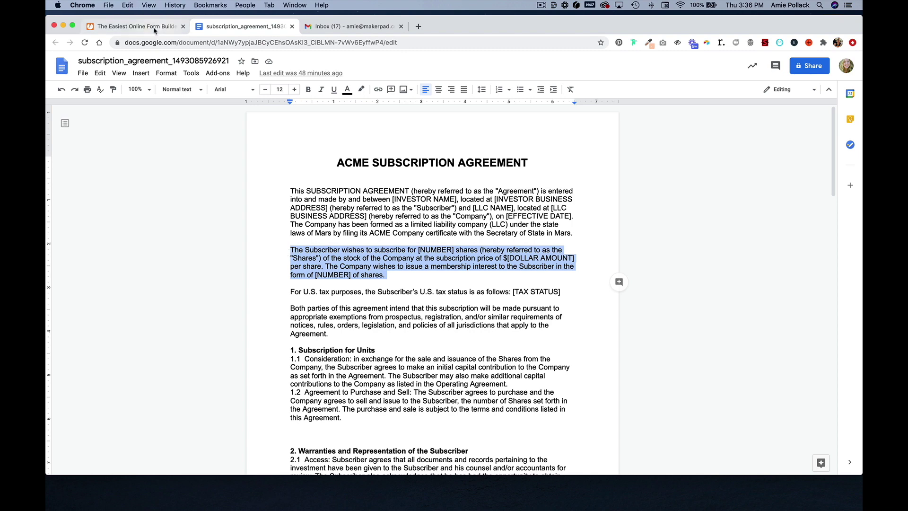
{"action": "left_click", "coordinate": [154, 28]}
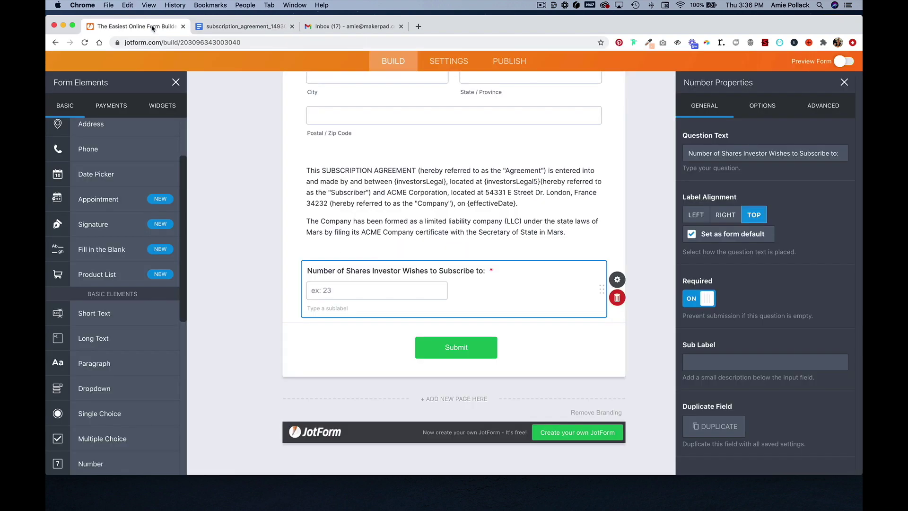
{"action": "left_click", "coordinate": [119, 364]}
{"action": "left_click", "coordinate": [351, 308]}
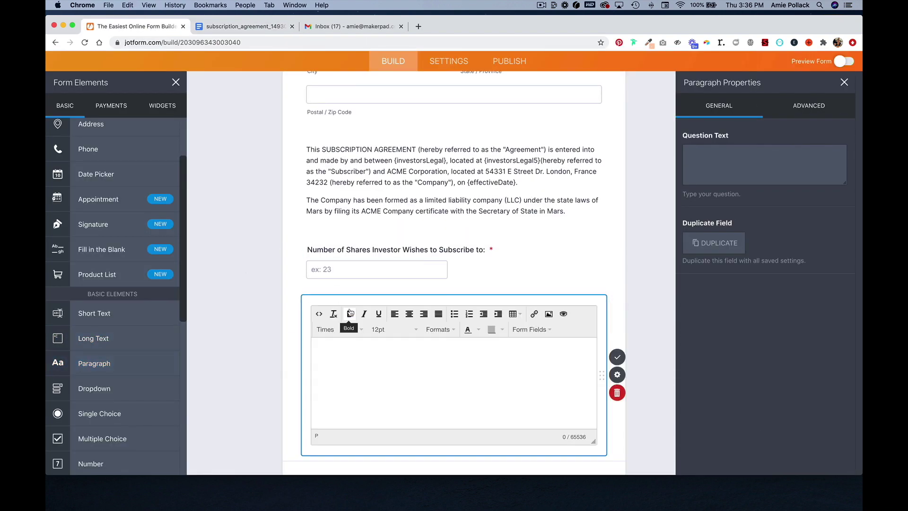
{"action": "left_click", "coordinate": [361, 349]}
{"action": "key", "text": "super+v"}
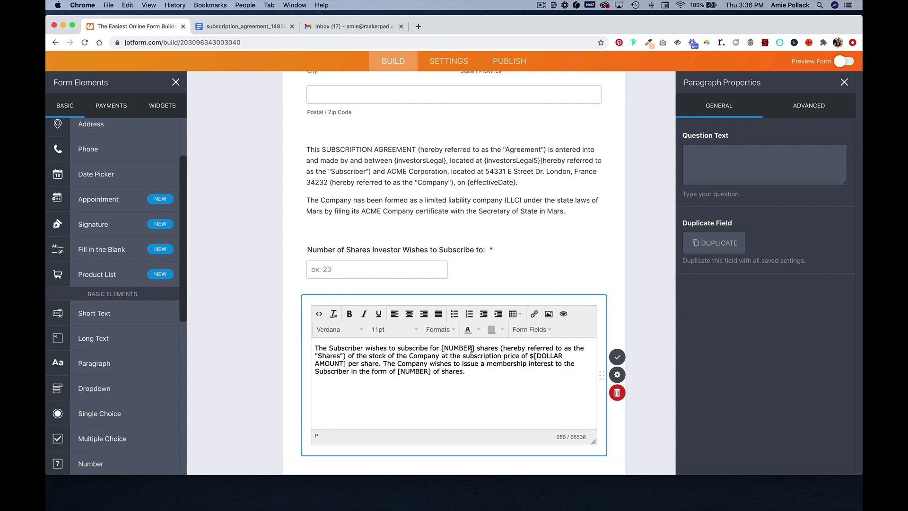
Link both [NUMBER] placeholders to the shares question and set [DOLLAR AMOUNT] to 100.
{"action": "left_click_drag", "start_coordinate": [475, 348], "coordinate": [442, 349]}
{"action": "left_click", "coordinate": [531, 330]}
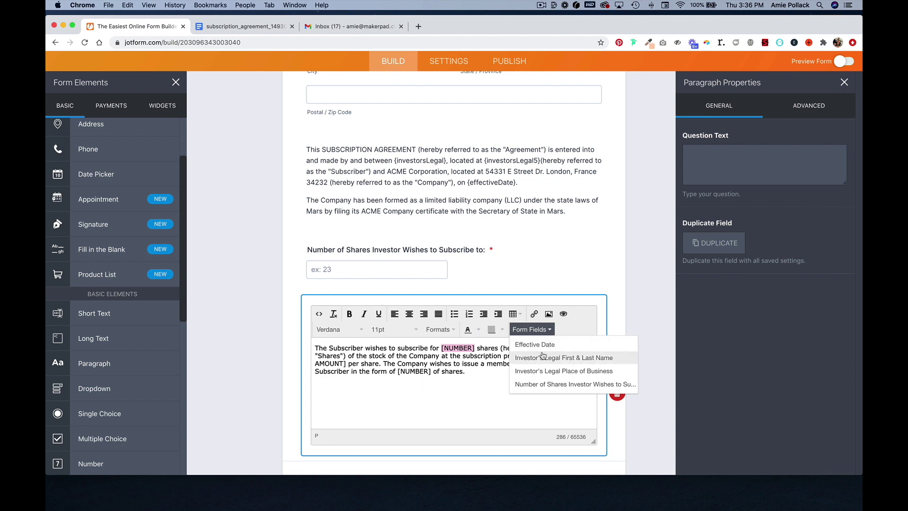
{"action": "left_click", "coordinate": [549, 384]}
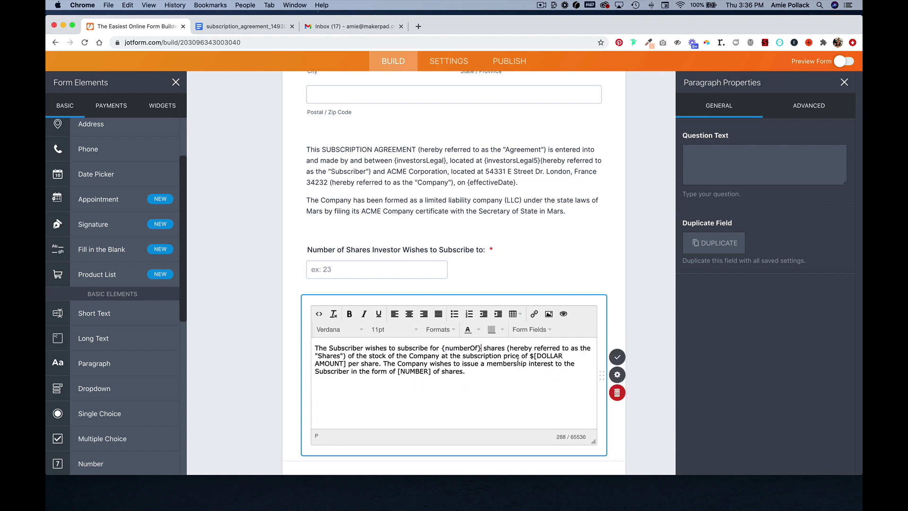
{"action": "left_click_drag", "start_coordinate": [348, 365], "coordinate": [533, 356]}
{"action": "type", "text": "100 per share."}
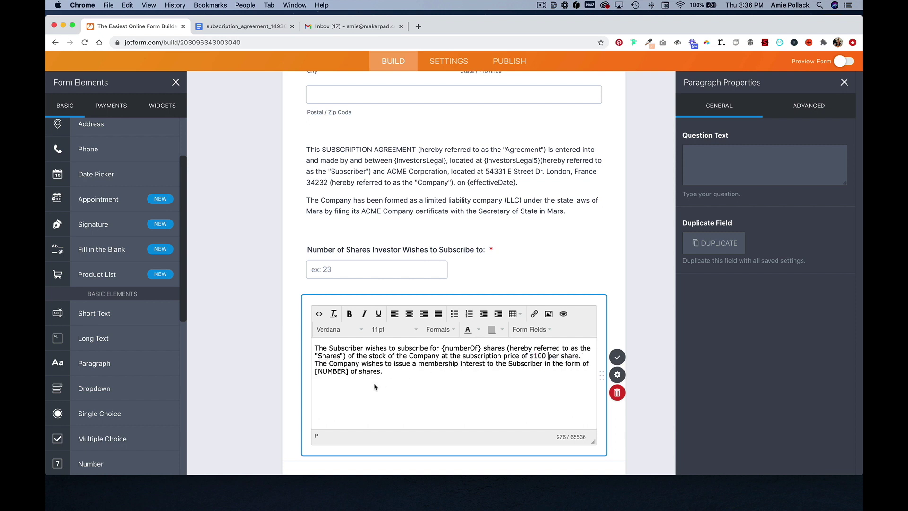
{"action": "left_click_drag", "start_coordinate": [350, 372], "coordinate": [316, 373]}
{"action": "left_click", "coordinate": [531, 330]}
{"action": "left_click", "coordinate": [545, 387]}
{"action": "left_click", "coordinate": [653, 342]}
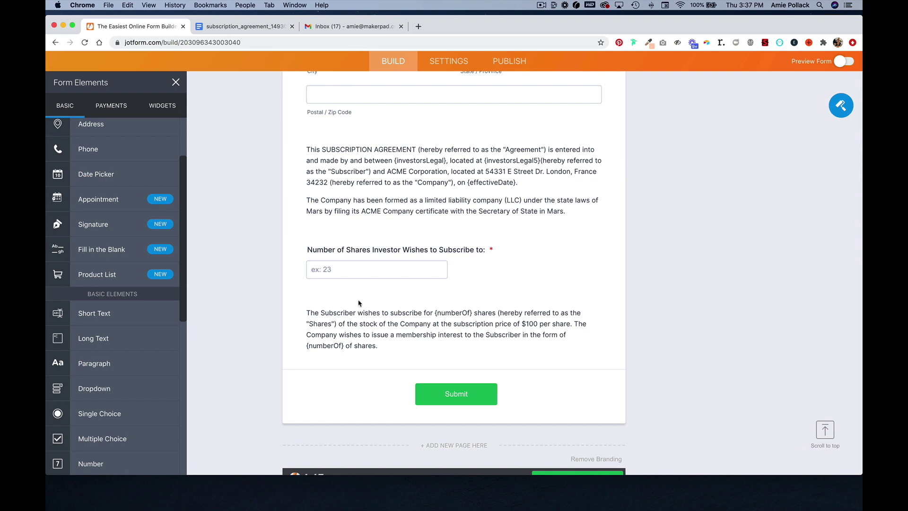
Add a required single-choice tax-status question with options LLC, Partnership, S Corporation and Sole Proprietor.
{"action": "left_click", "coordinate": [118, 414]}
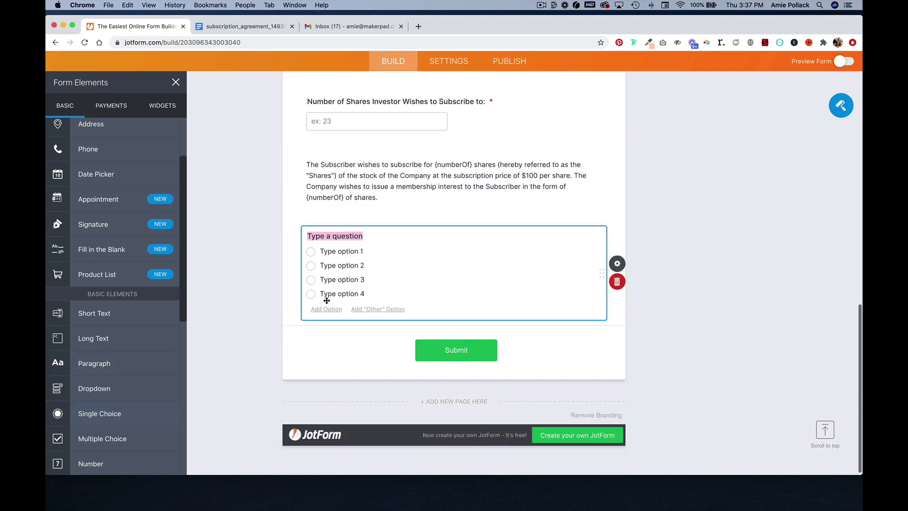
{"action": "type", "text": "For"}
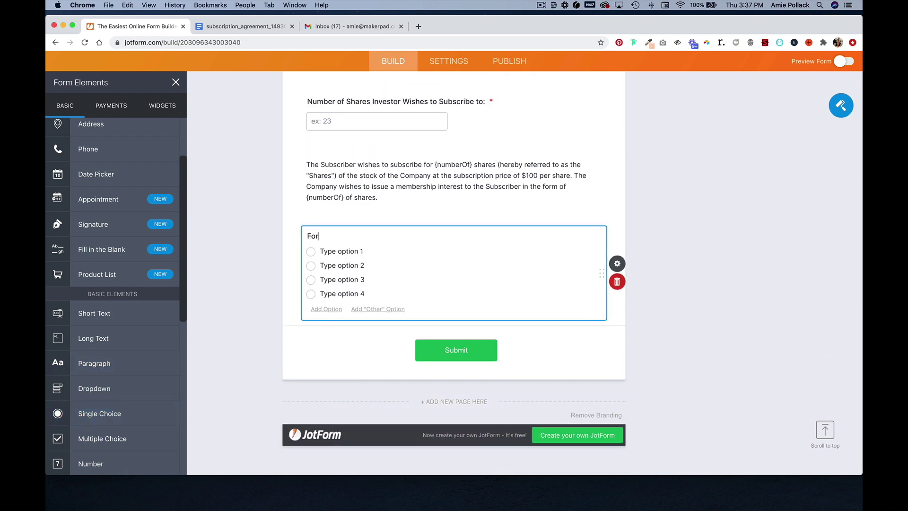
{"action": "type", "text": " U.S. tax purposes please indicate"}
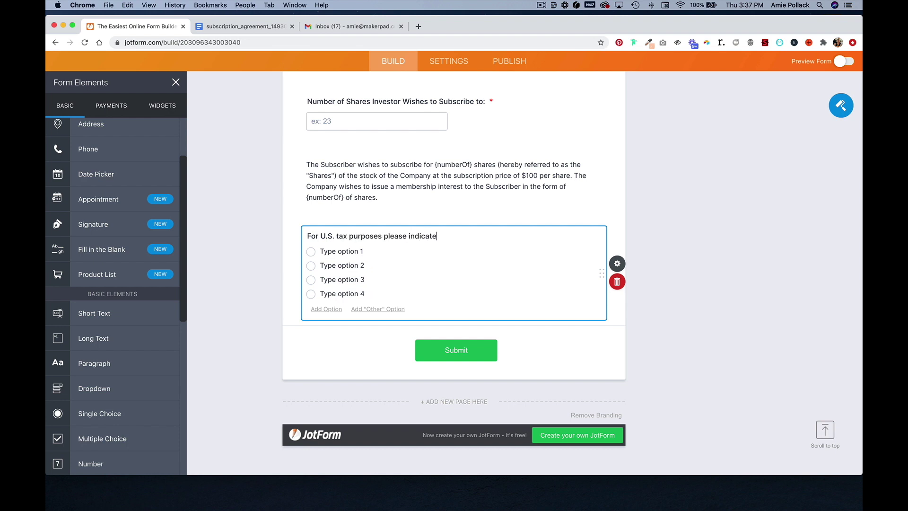
{"action": "type", "text": " the U.S. tax status of the Investor (choose one)"}
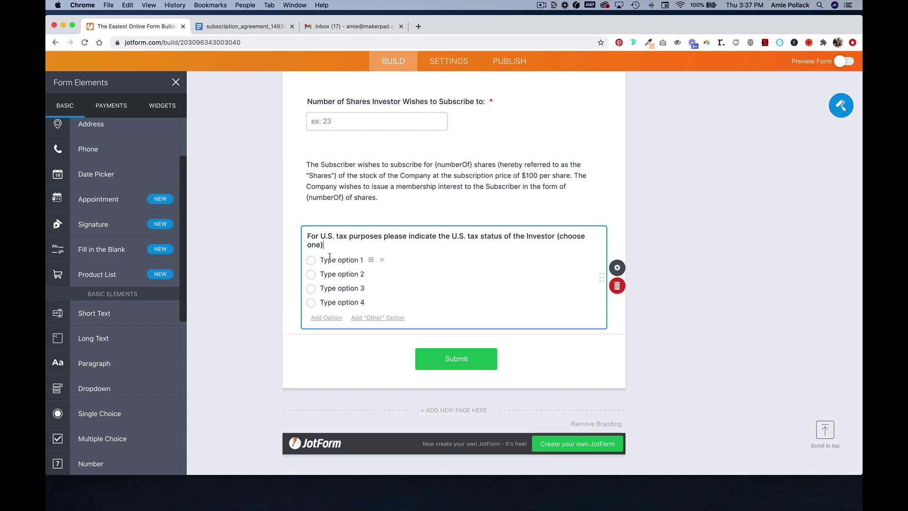
{"action": "left_click", "coordinate": [330, 259]}
{"action": "type", "text": "LLC"}
{"action": "left_click", "coordinate": [333, 274]}
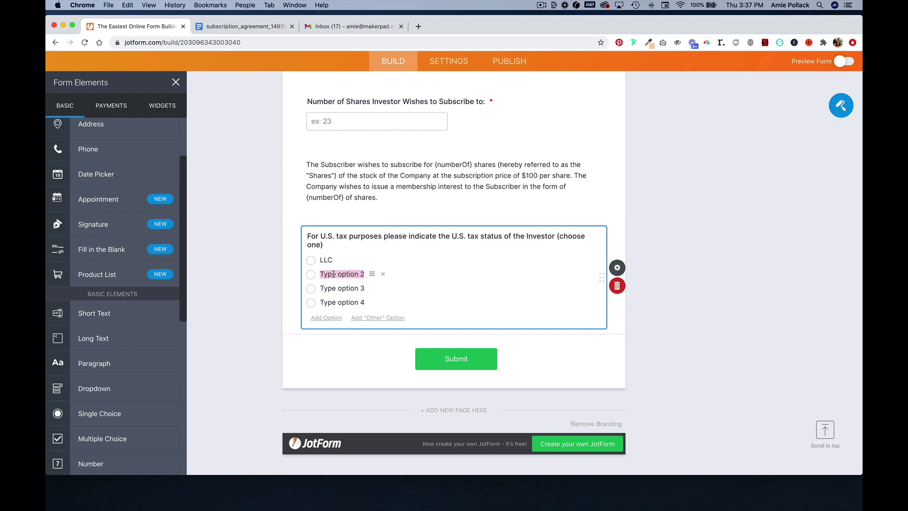
{"action": "type", "text": "Partnership"}
{"action": "left_click", "coordinate": [330, 288]}
{"action": "type", "text": "S Corporation"}
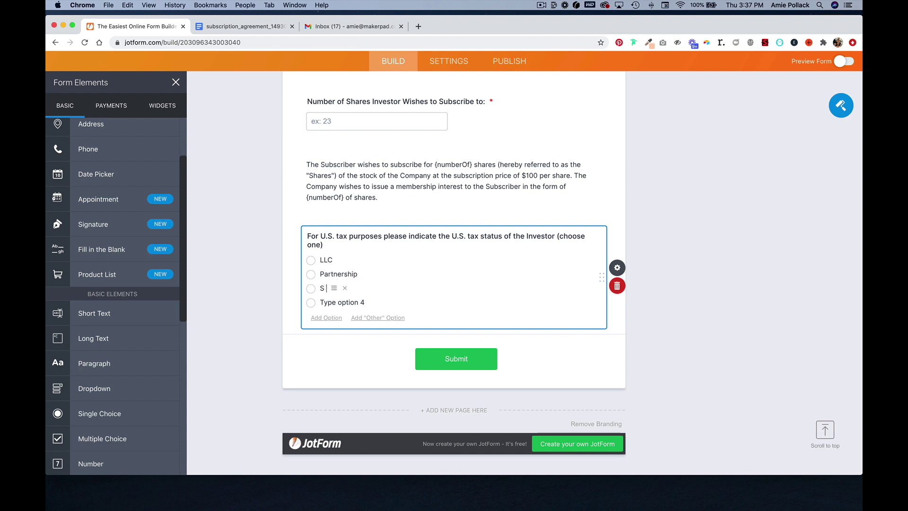
{"action": "left_click", "coordinate": [324, 303]}
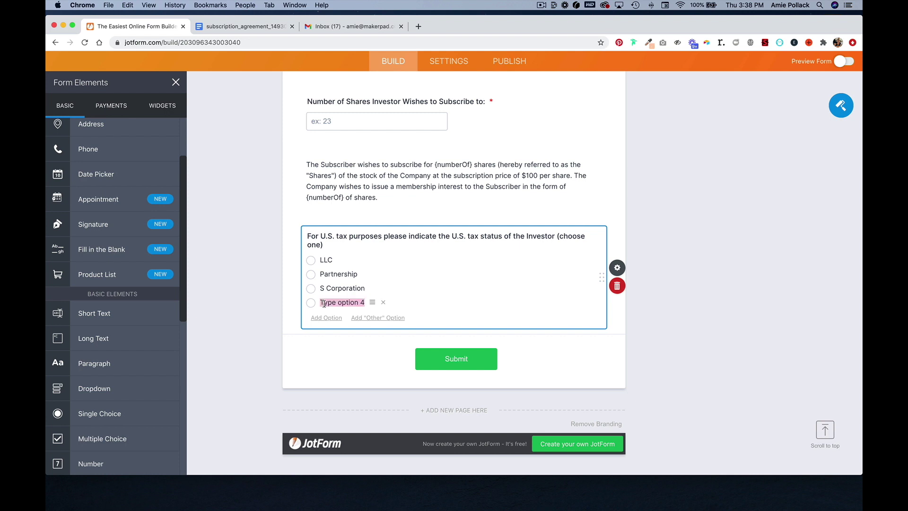
{"action": "type", "text": "Sole Proprietor"}
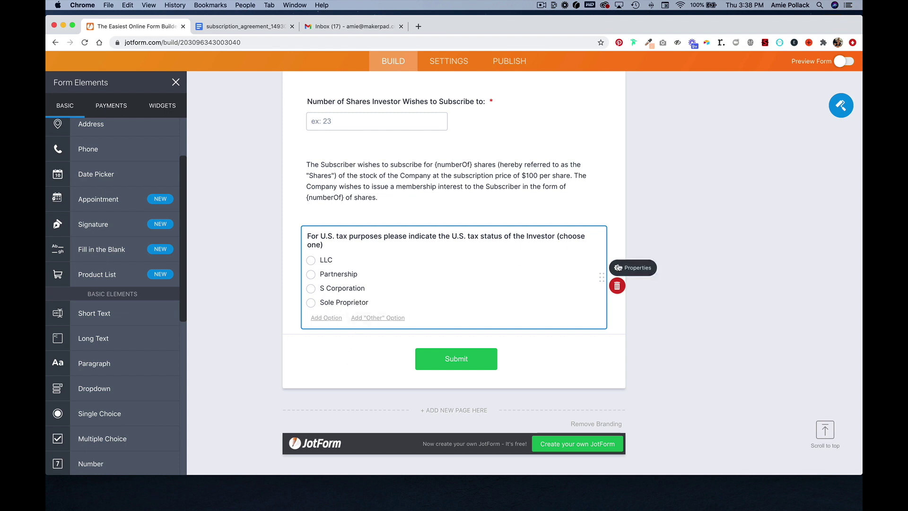
{"action": "left_click", "coordinate": [618, 268]}
{"action": "left_click", "coordinate": [707, 299]}
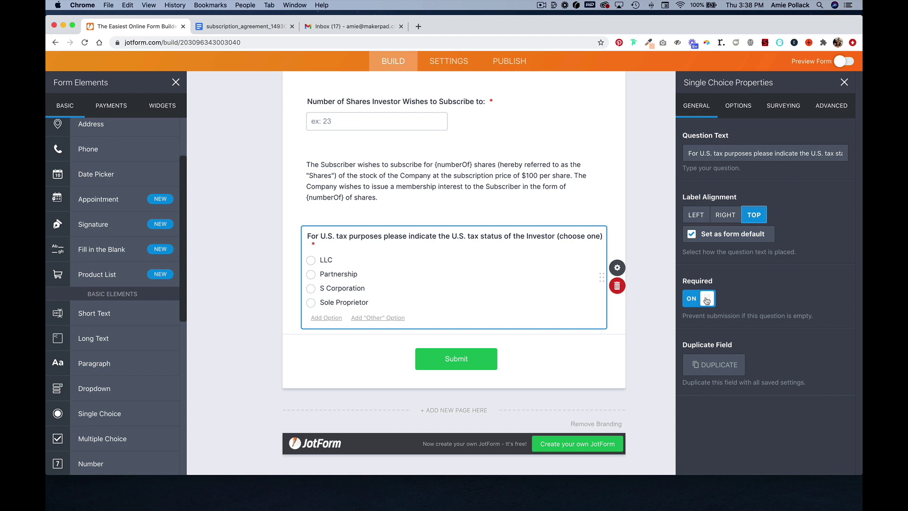
Paste the tax-status and 'Both parties' paragraphs into a new Paragraph block below the question.
{"action": "left_click", "coordinate": [247, 26]}
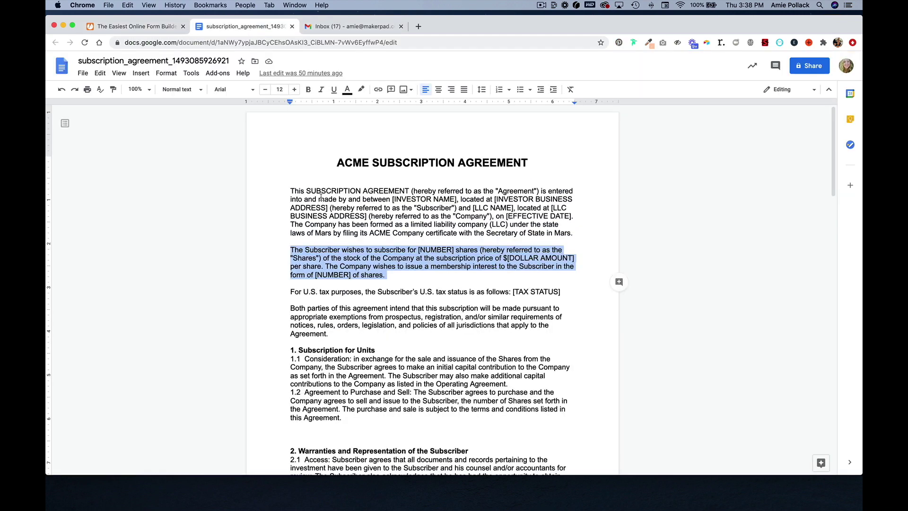
{"action": "scroll", "coordinate": [354, 279], "scroll_direction": "down", "scroll_amount": 3}
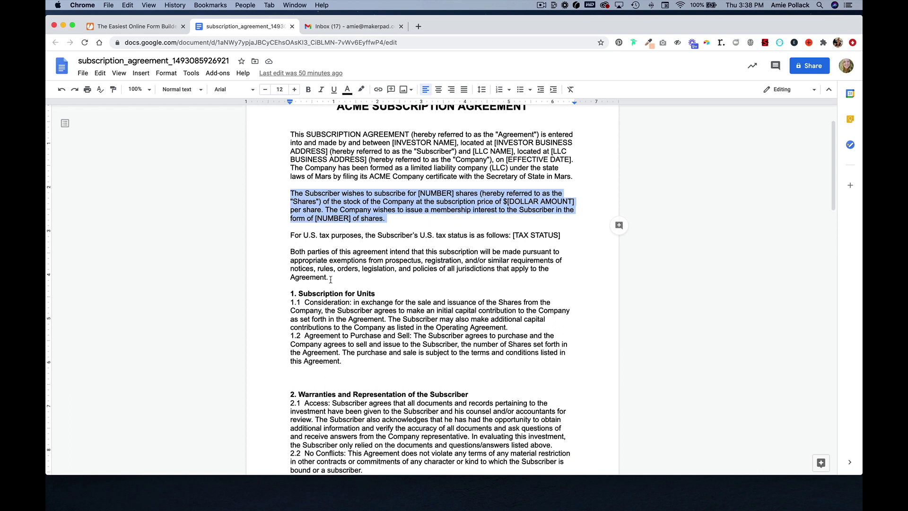
{"action": "left_click_drag", "start_coordinate": [330, 279], "coordinate": [285, 233]}
{"action": "key", "text": "super+c"}
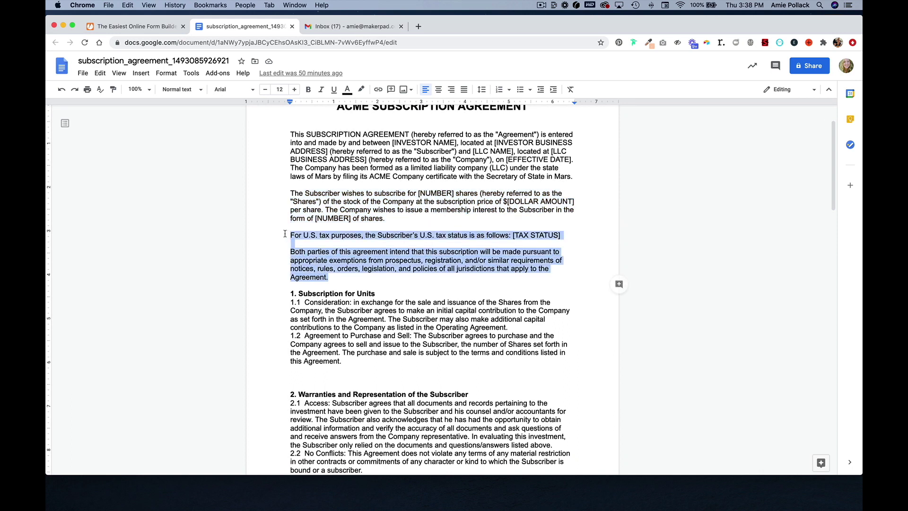
{"action": "left_click", "coordinate": [136, 27]}
{"action": "scroll", "coordinate": [137, 312], "scroll_direction": "down", "scroll_amount": 2}
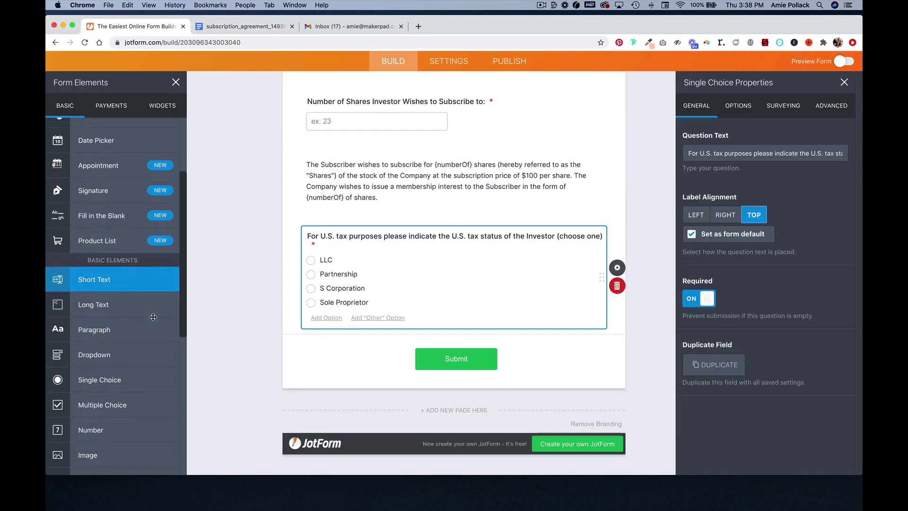
{"action": "left_click_drag", "start_coordinate": [139, 332], "coordinate": [355, 341]}
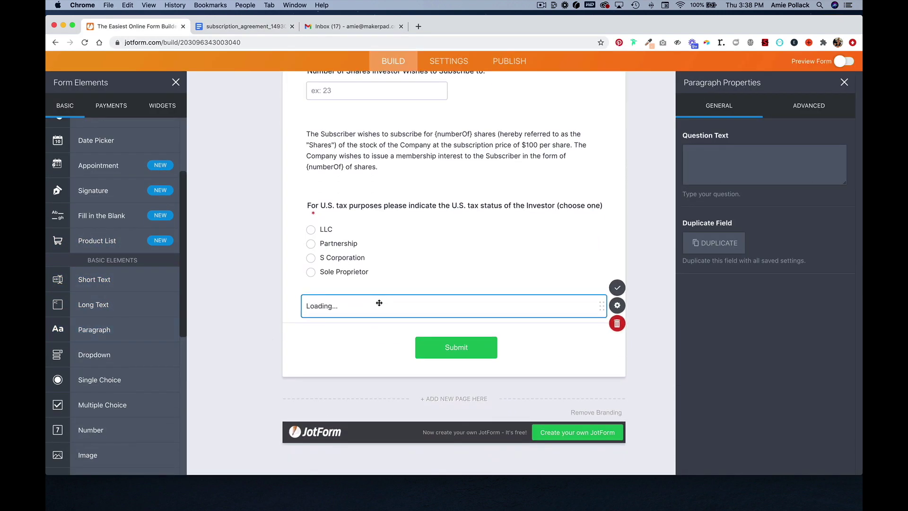
{"action": "left_click", "coordinate": [360, 349]}
{"action": "key", "text": "super+v"}
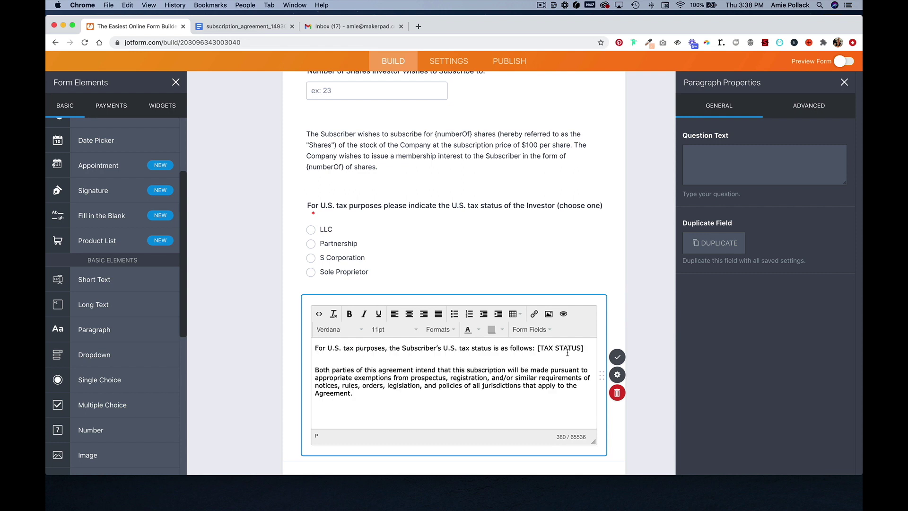
Replace the [TAX STATUS] placeholder with the tax-status question's answer field.
{"action": "left_click_drag", "start_coordinate": [587, 349], "coordinate": [538, 349]}
{"action": "left_click", "coordinate": [530, 330]}
{"action": "left_click", "coordinate": [557, 398]}
{"action": "left_click", "coordinate": [635, 340]}
{"action": "scroll", "coordinate": [453, 384], "scroll_direction": "down", "scroll_amount": 3}
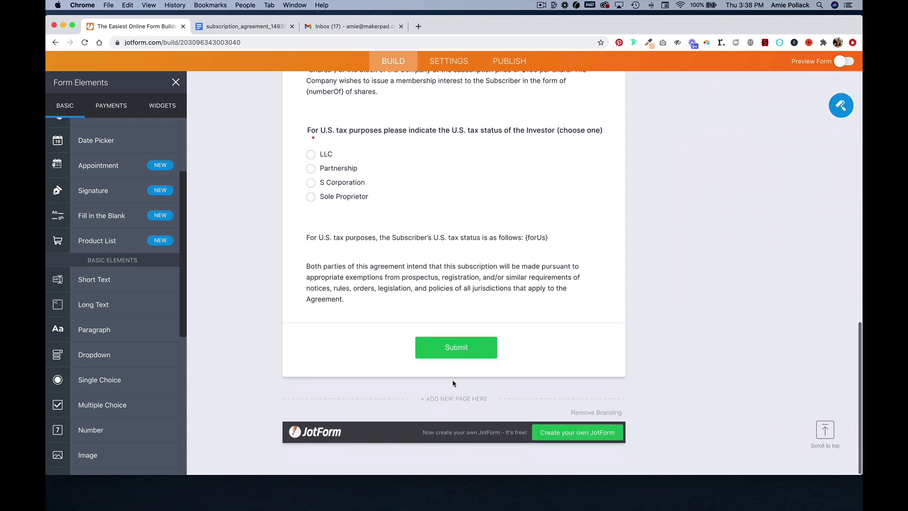
Paste agreement sections 1. Subscription for Units through 4. General into a new paragraph above Submit.
{"action": "left_click", "coordinate": [122, 330]}
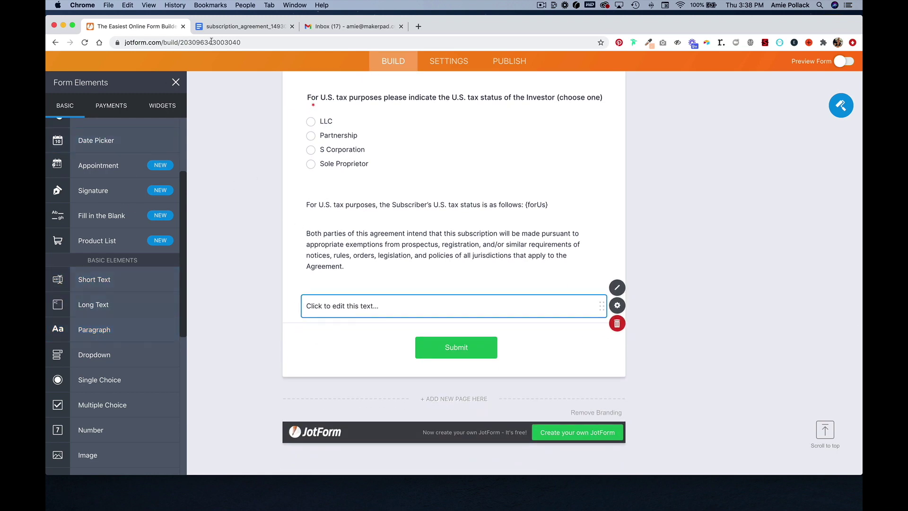
{"action": "left_click", "coordinate": [222, 27]}
{"action": "left_click", "coordinate": [293, 302]}
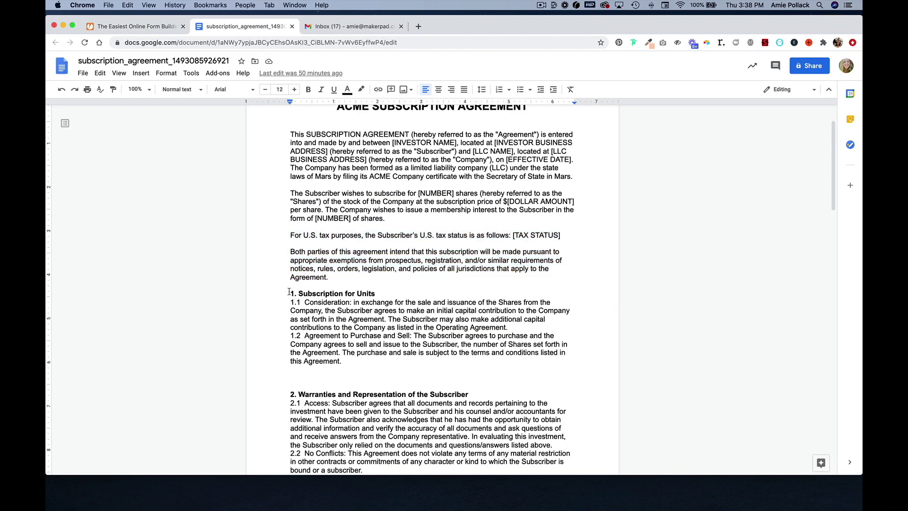
{"action": "left_click_drag", "start_coordinate": [289, 292], "coordinate": [469, 449]}
{"action": "left_click", "coordinate": [153, 29]}
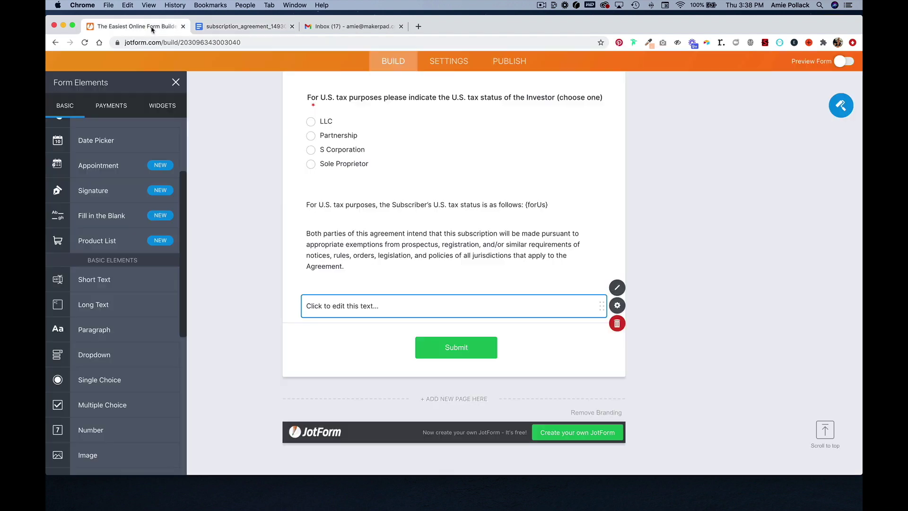
{"action": "left_click", "coordinate": [363, 306]}
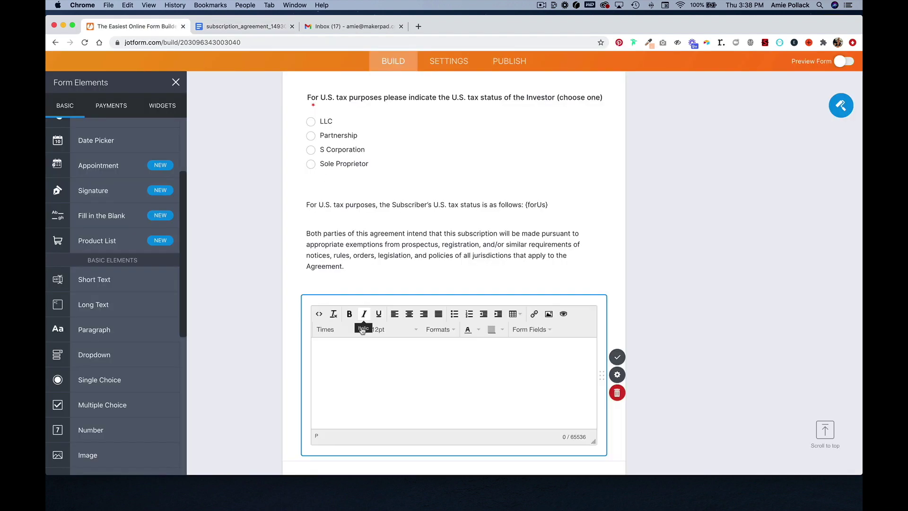
{"action": "key", "text": "cmd+v"}
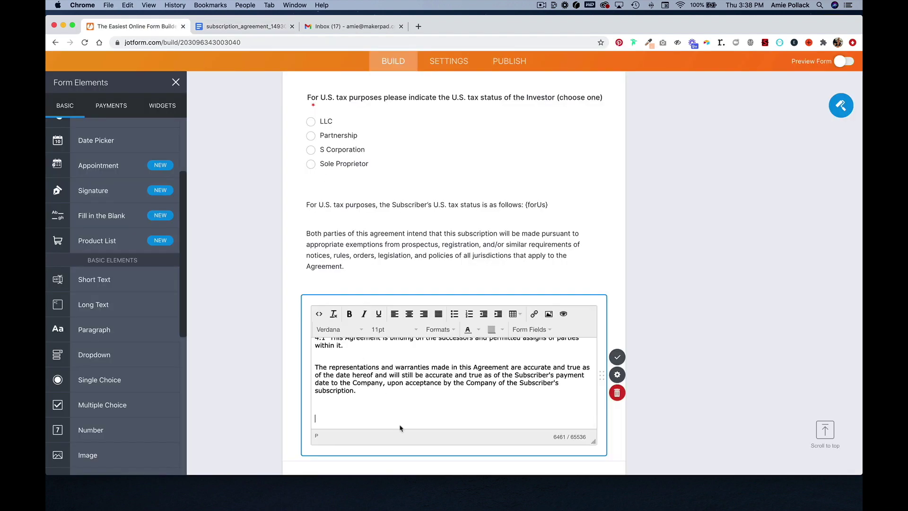
{"action": "key", "text": "BackSpace"}
{"action": "left_click", "coordinate": [663, 371]}
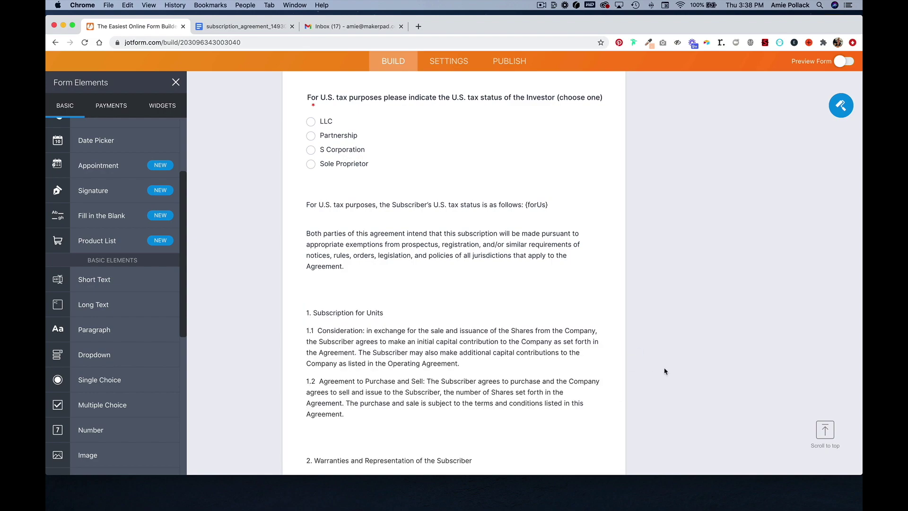
{"action": "scroll", "coordinate": [421, 335], "scroll_direction": "down", "scroll_amount": 20}
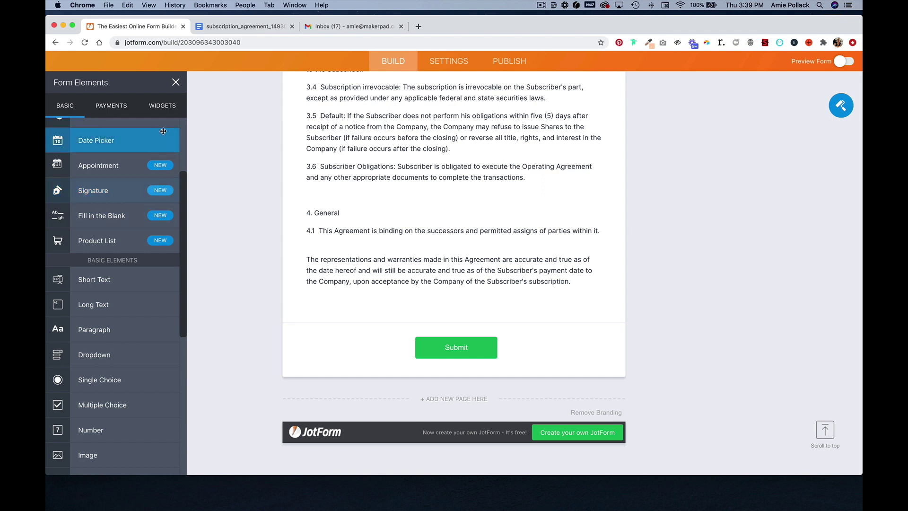
Add an authenticated DocuSign widget titled ACME_Subscription with Auto Submit Form set to Yes.
{"action": "left_click", "coordinate": [162, 105]}
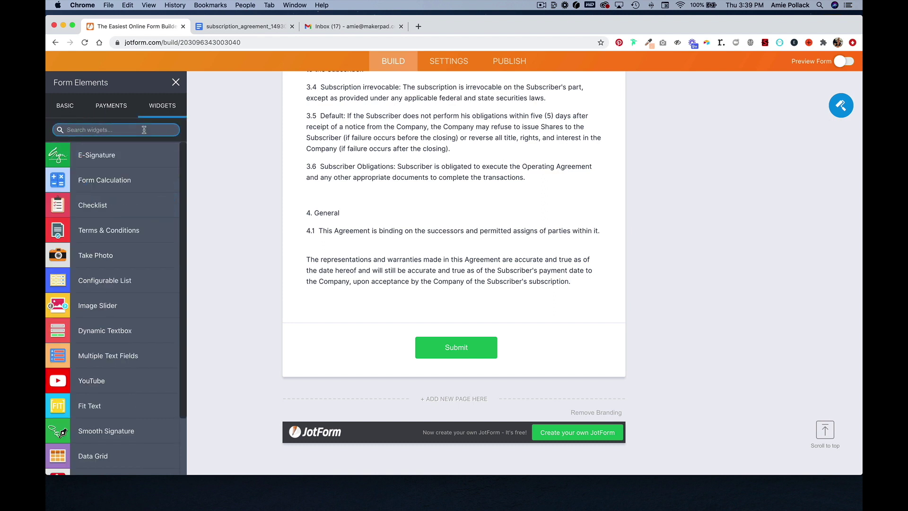
{"action": "type", "text": "docusign"}
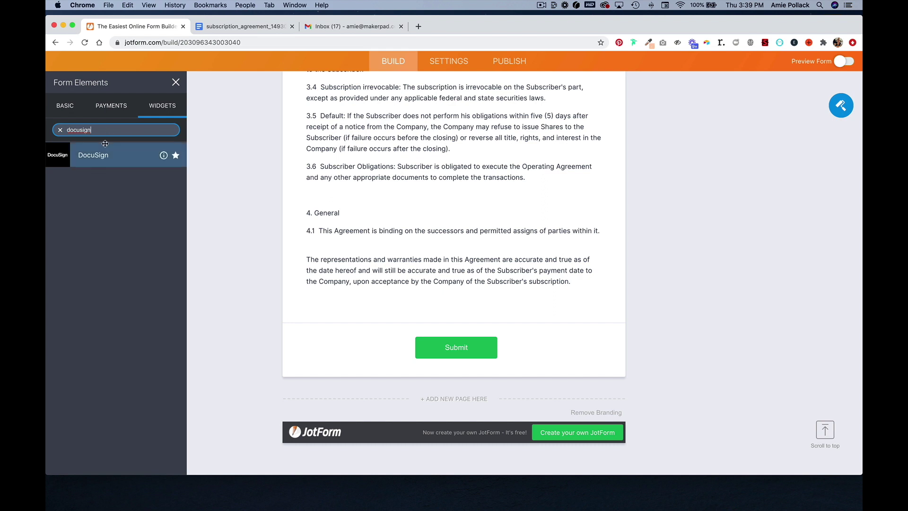
{"action": "left_click", "coordinate": [102, 155]}
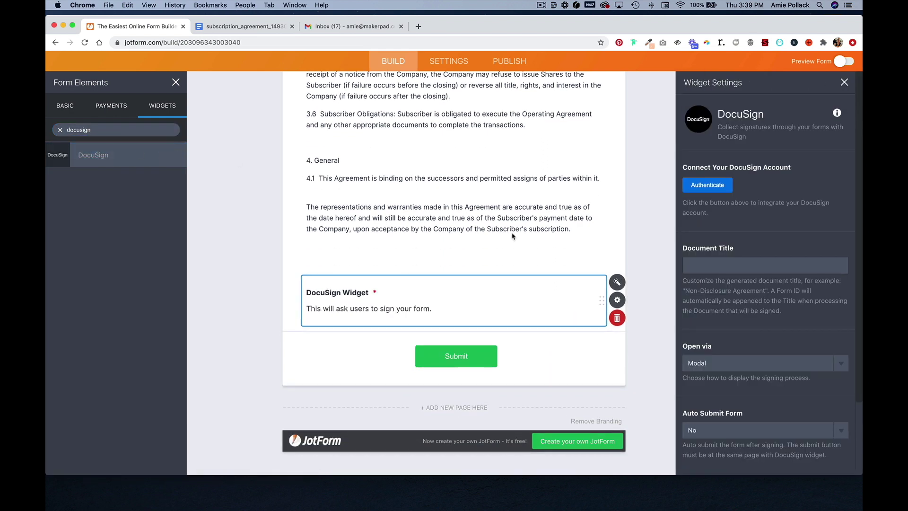
{"action": "left_click", "coordinate": [706, 185]}
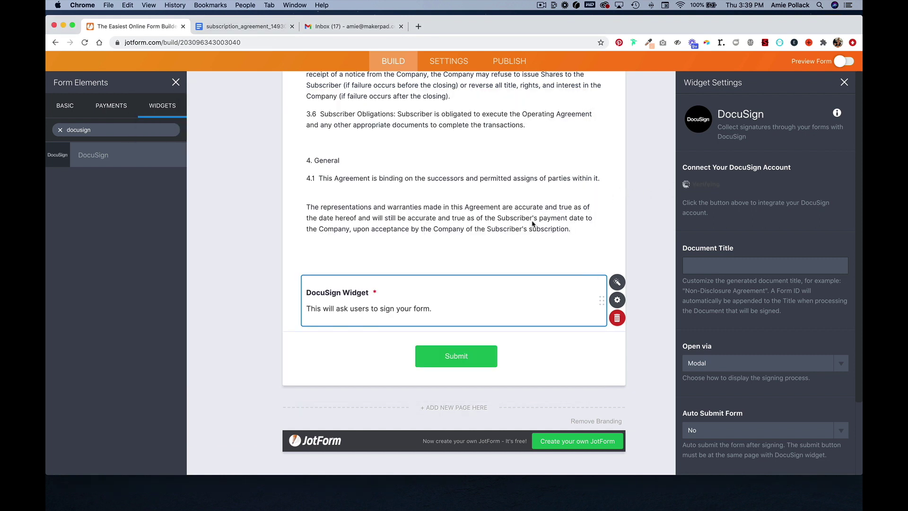
{"action": "left_click", "coordinate": [708, 269]}
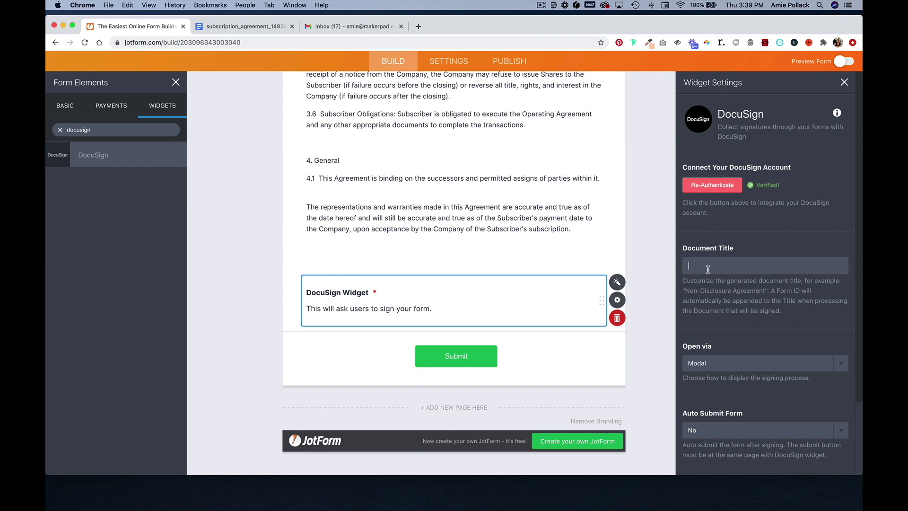
{"action": "type", "text": "ACME_Subscription"}
{"action": "scroll", "coordinate": [765, 343], "scroll_direction": "down", "scroll_amount": 3}
{"action": "left_click", "coordinate": [767, 342]}
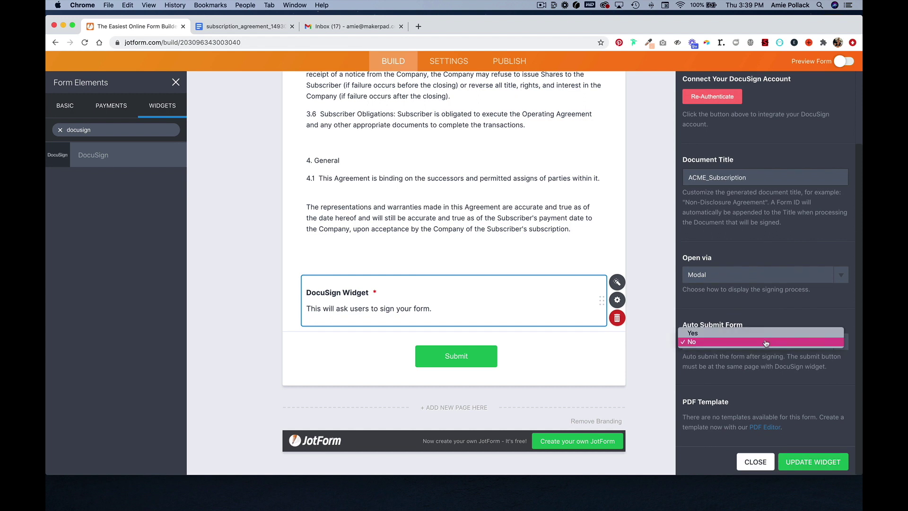
{"action": "left_click", "coordinate": [767, 334]}
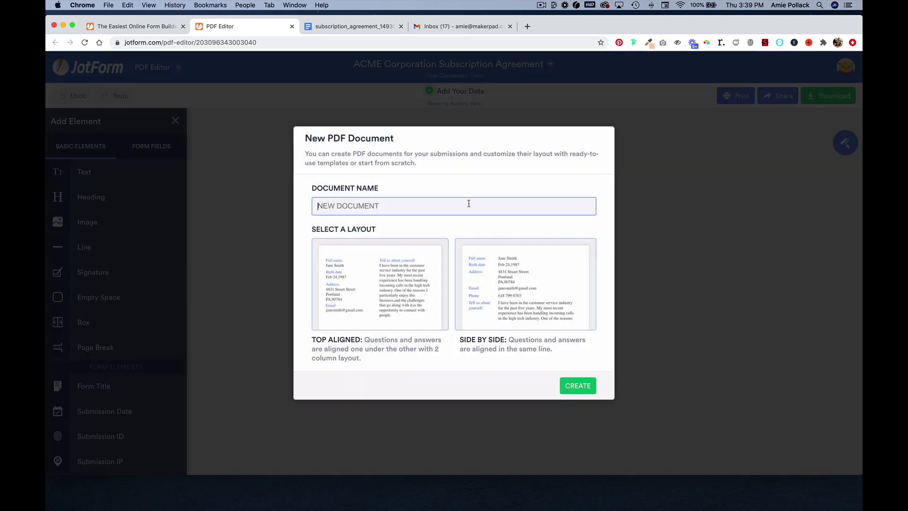
Create a Side by Side PDF document named ACME Subscription Agreement.
{"action": "type", "text": "ACME Subscription Agreement"}
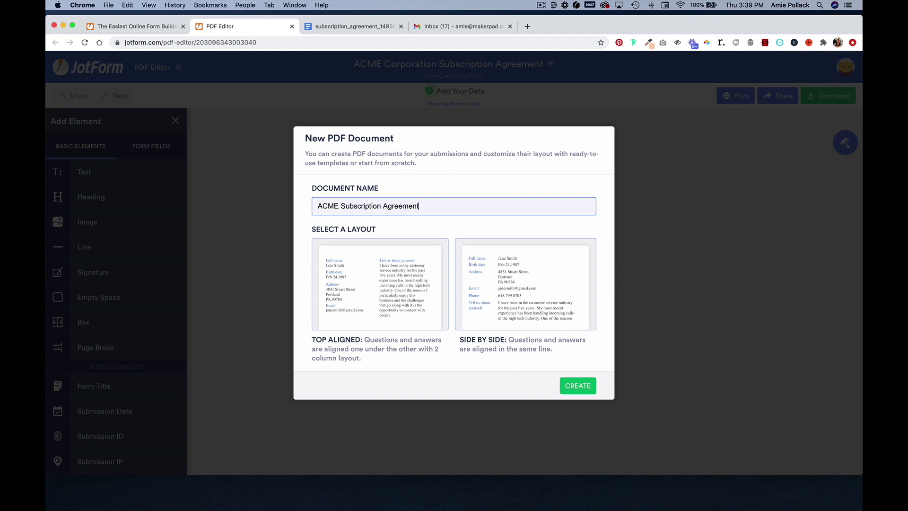
{"action": "left_click", "coordinate": [496, 295]}
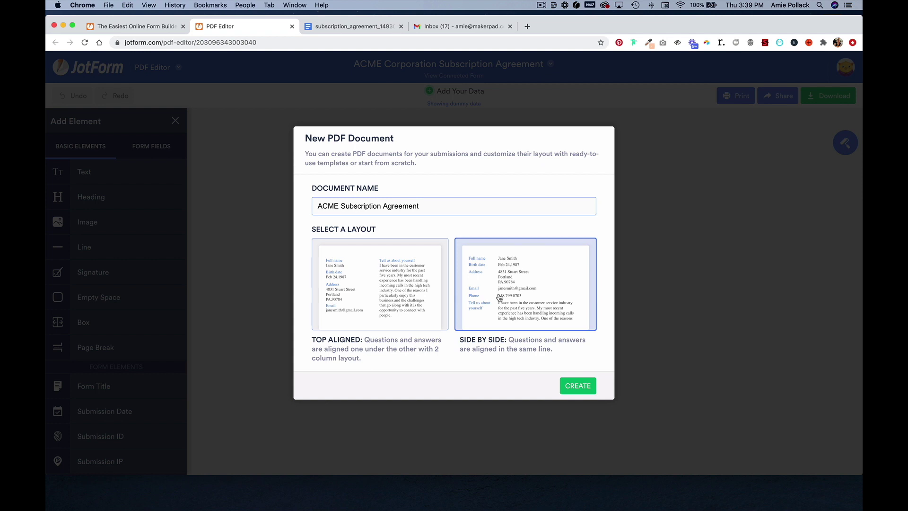
{"action": "left_click", "coordinate": [577, 386]}
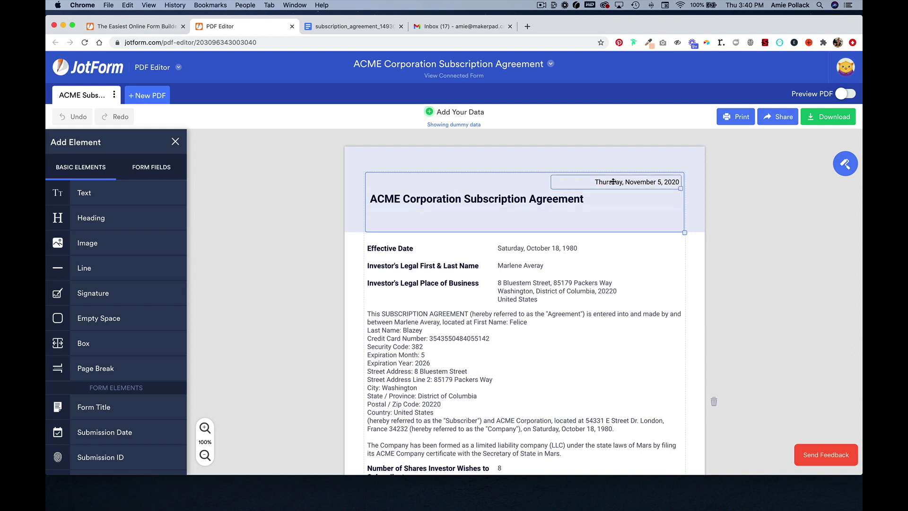
Set the agreement title heading's text alignment to Center.
{"action": "left_click", "coordinate": [692, 206]}
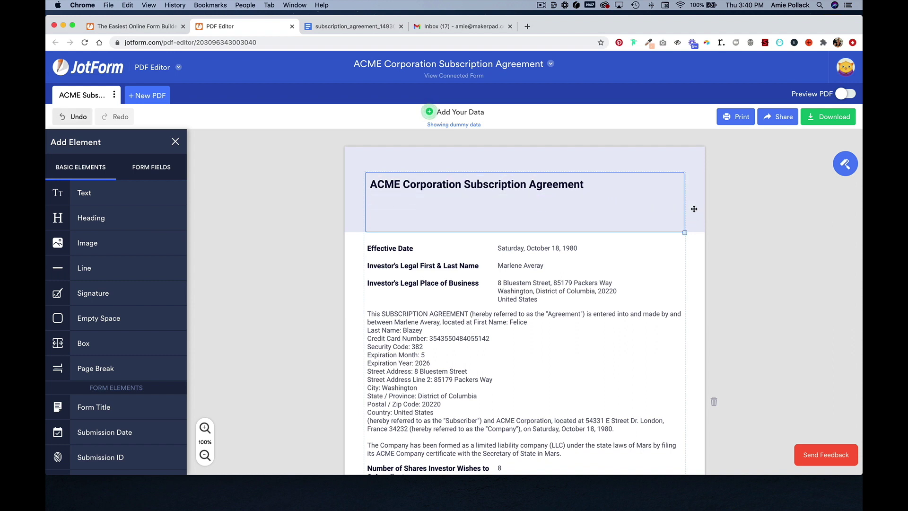
{"action": "triple_click", "coordinate": [536, 184]}
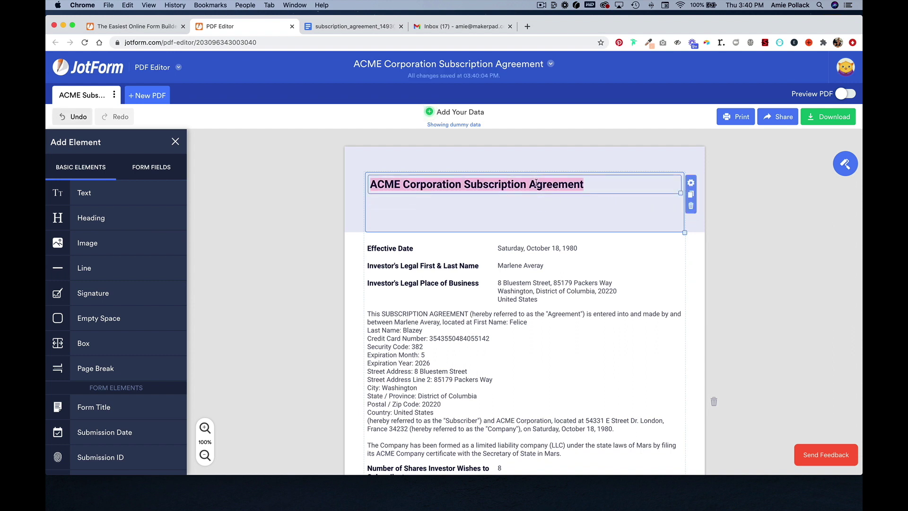
{"action": "left_click", "coordinate": [691, 182]}
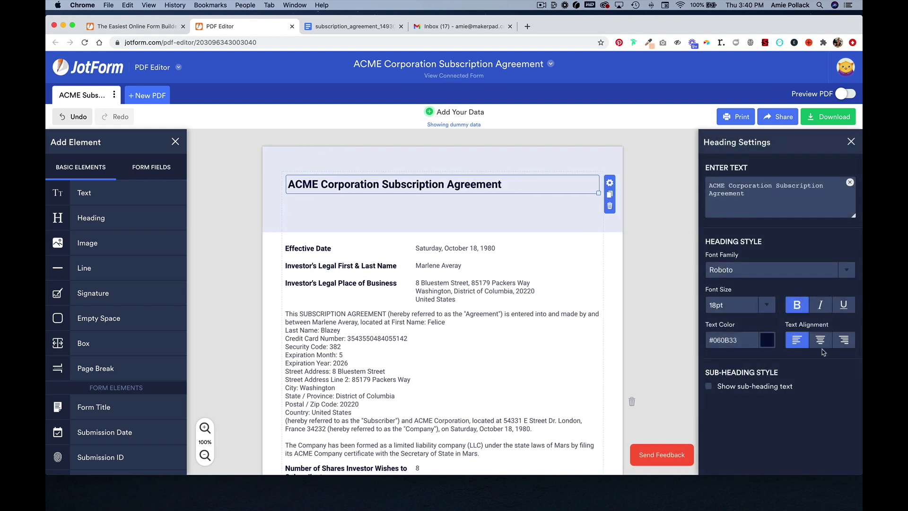
{"action": "left_click", "coordinate": [821, 344]}
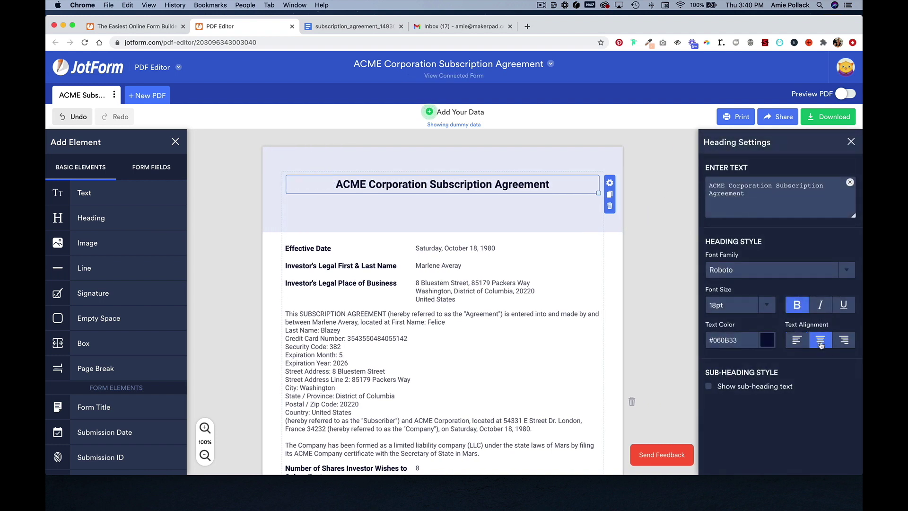
Open the agreement paragraph below the title for text editing.
{"action": "left_click", "coordinate": [476, 291]}
{"action": "left_click", "coordinate": [479, 332]}
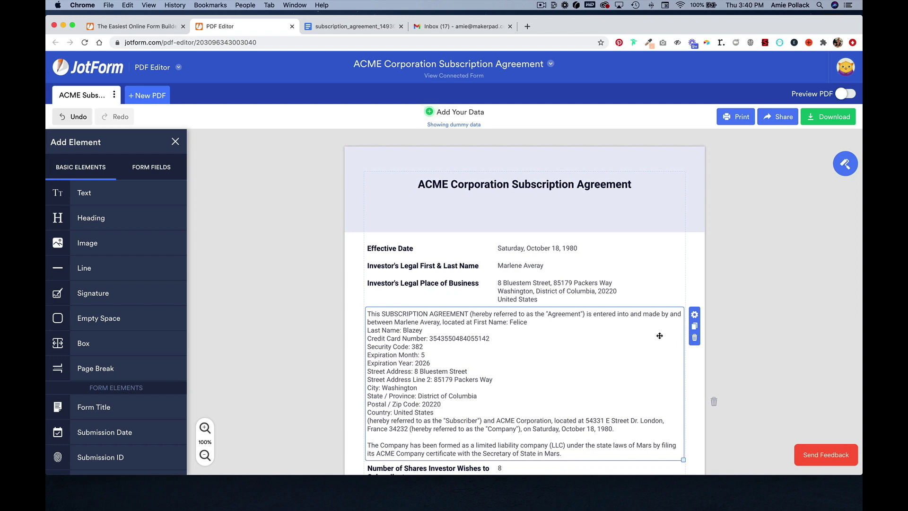
{"action": "left_click", "coordinate": [695, 315]}
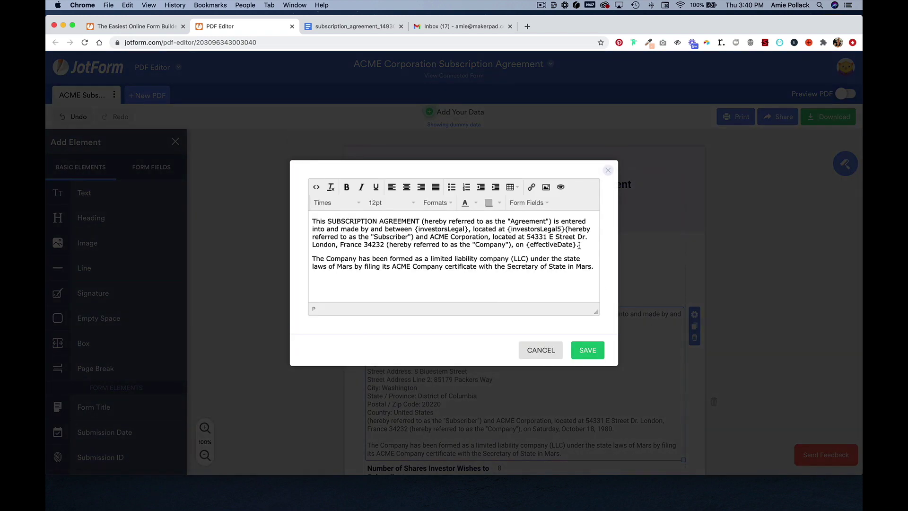
Cut the paragraph off after 'located at:' and move the place-of-business row beneath it.
{"action": "left_click_drag", "start_coordinate": [594, 266], "coordinate": [510, 229]}
{"action": "key", "text": "super+c"}
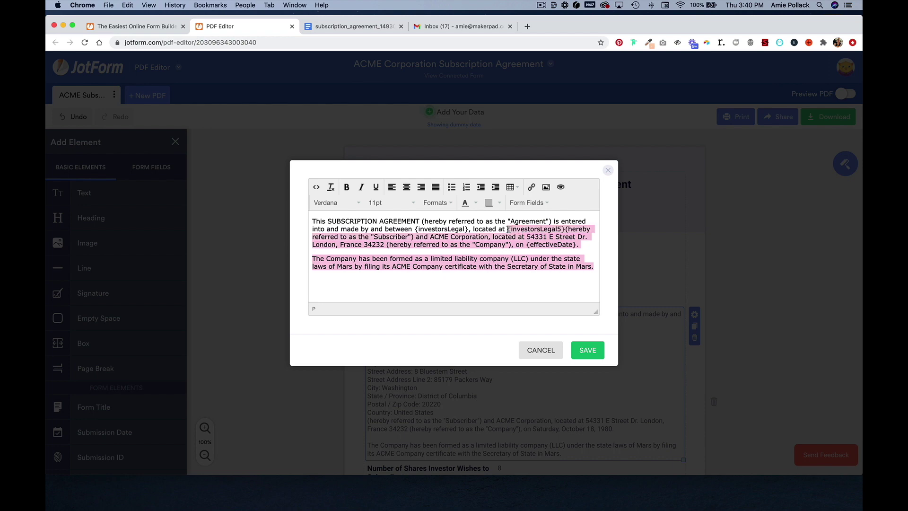
{"action": "key", "text": "BackSpace"}
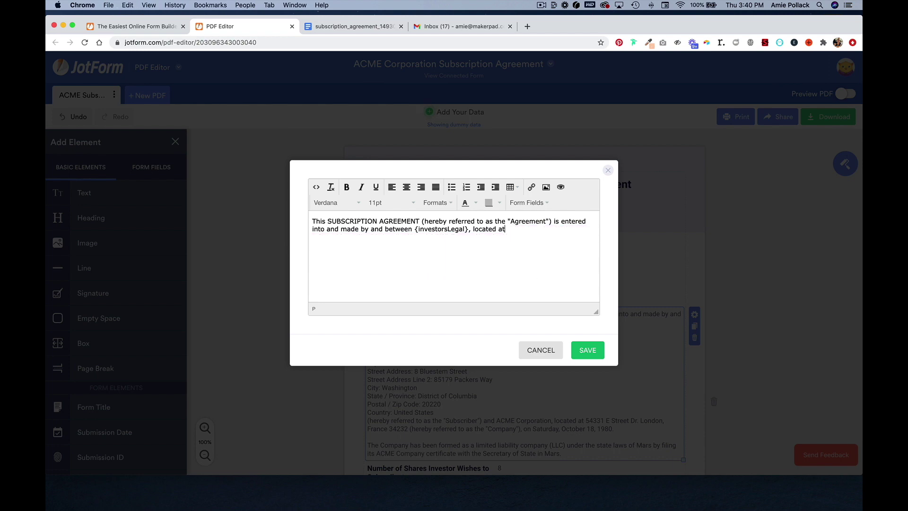
{"action": "left_click", "coordinate": [597, 356]}
{"action": "scroll", "coordinate": [474, 352], "scroll_direction": "down", "scroll_amount": 2}
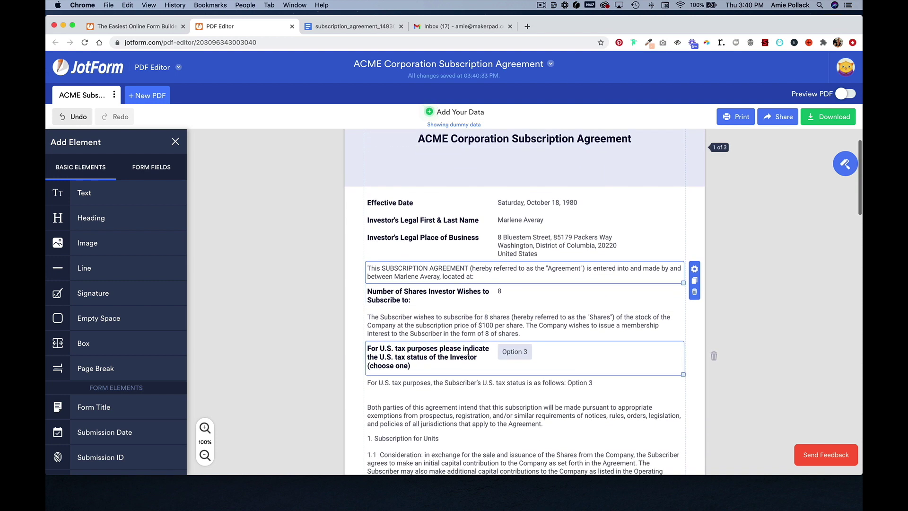
{"action": "left_click_drag", "start_coordinate": [384, 240], "coordinate": [384, 274]}
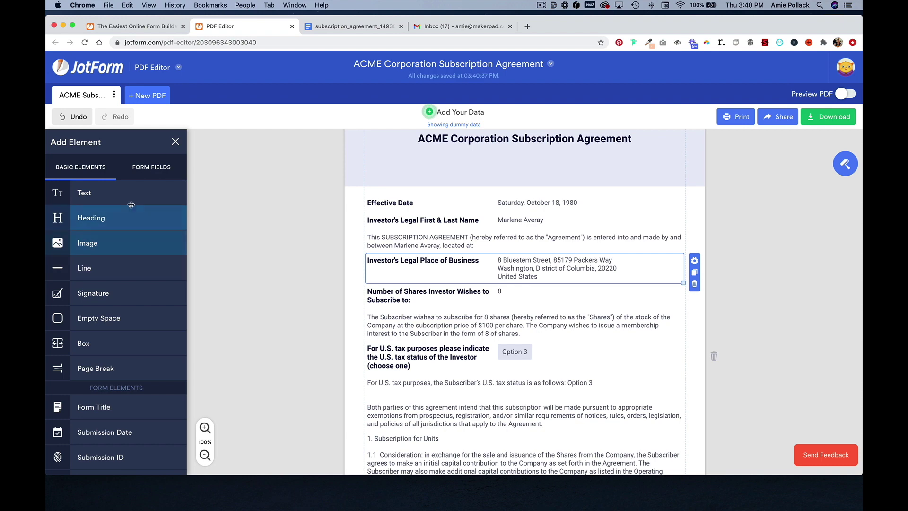
Add a text block below the address with the remaining agreement text, minus {investorsLegal5}.
{"action": "left_click_drag", "start_coordinate": [131, 204], "coordinate": [403, 297]}
{"action": "double_click", "coordinate": [408, 294]}
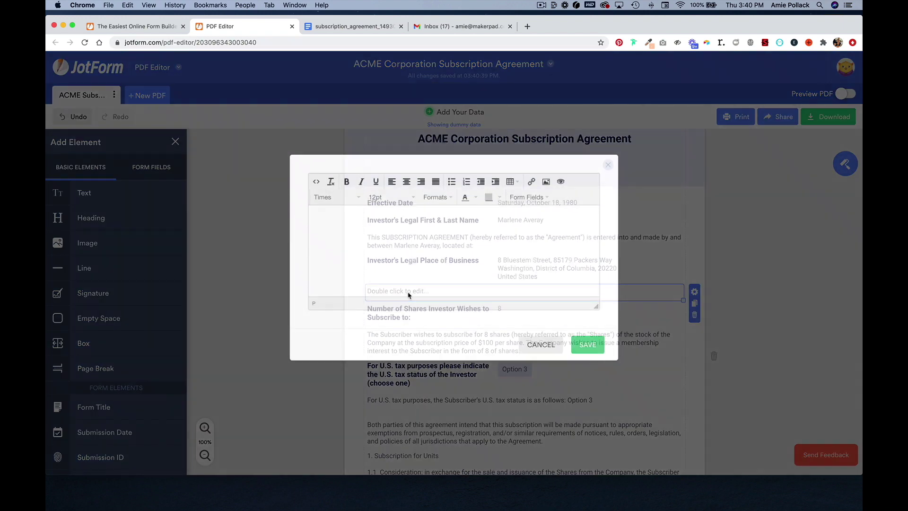
{"action": "key", "text": "super+v"}
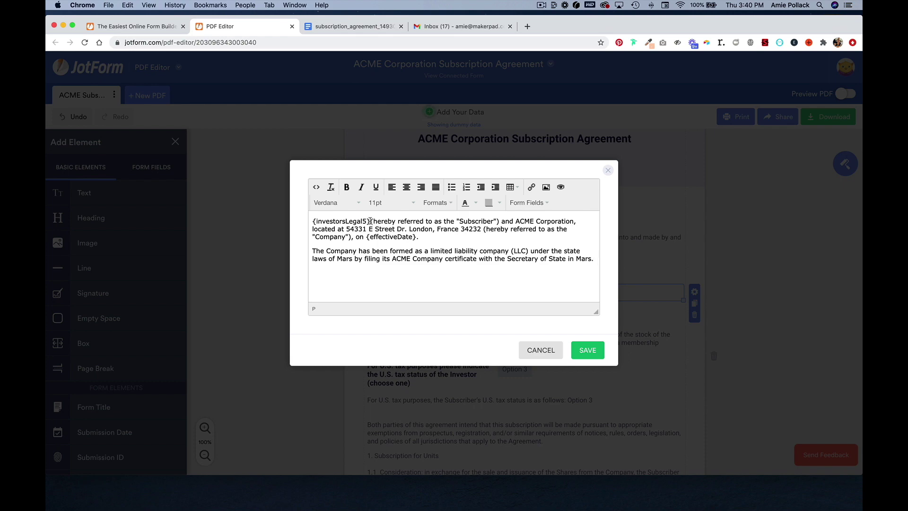
{"action": "left_click_drag", "start_coordinate": [370, 221], "coordinate": [310, 221]}
{"action": "key", "text": "BackSpace"}
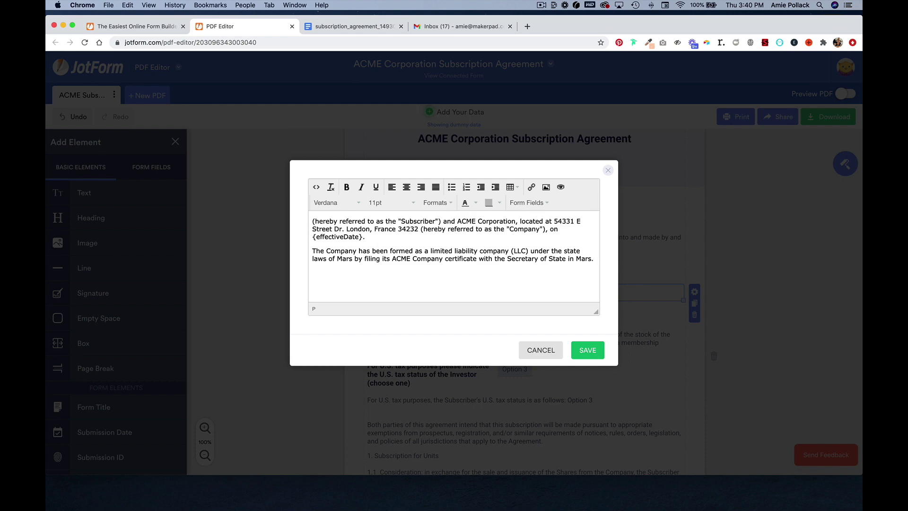
{"action": "left_click", "coordinate": [588, 350]}
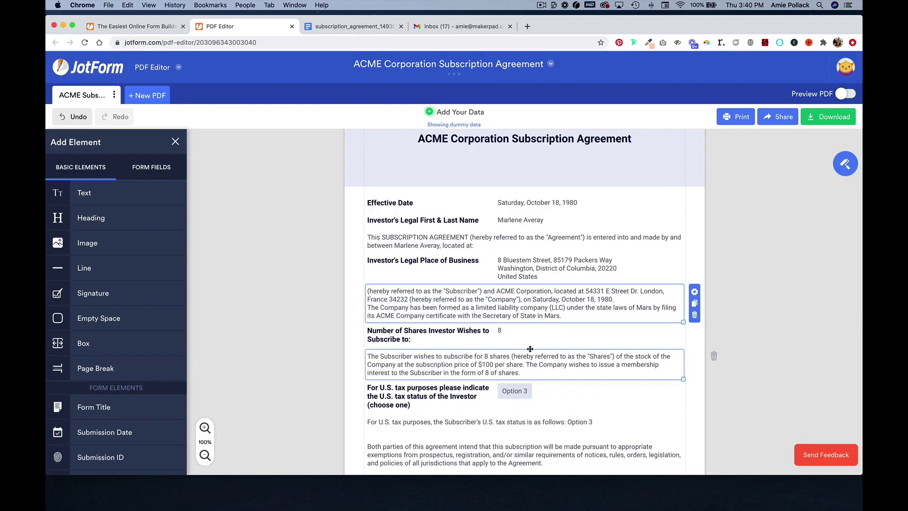
{"action": "scroll", "coordinate": [528, 348], "scroll_direction": "down", "scroll_amount": 2}
Delete the Number of Shares and U.S. tax status question rows.
{"action": "scroll", "coordinate": [527, 349], "scroll_direction": "down", "scroll_amount": 2}
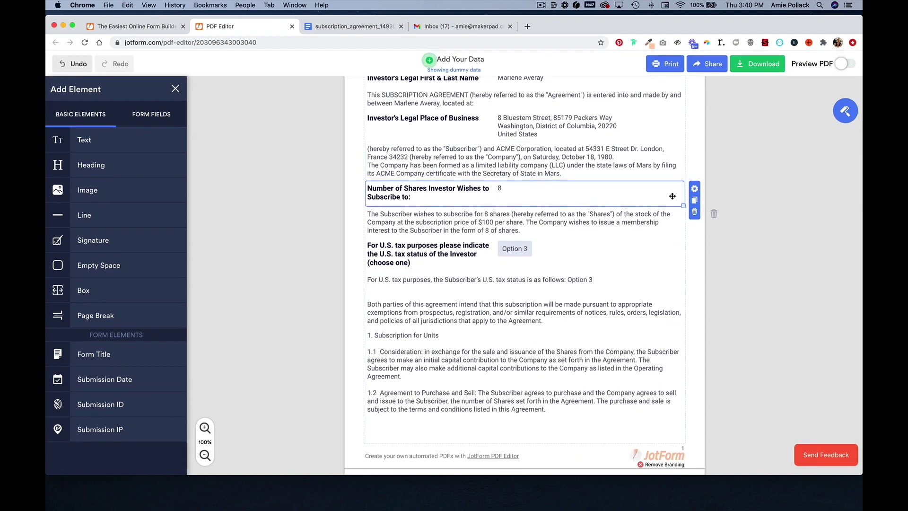
{"action": "mouse_move", "coordinate": [698, 215]}
{"action": "left_click", "coordinate": [694, 212]}
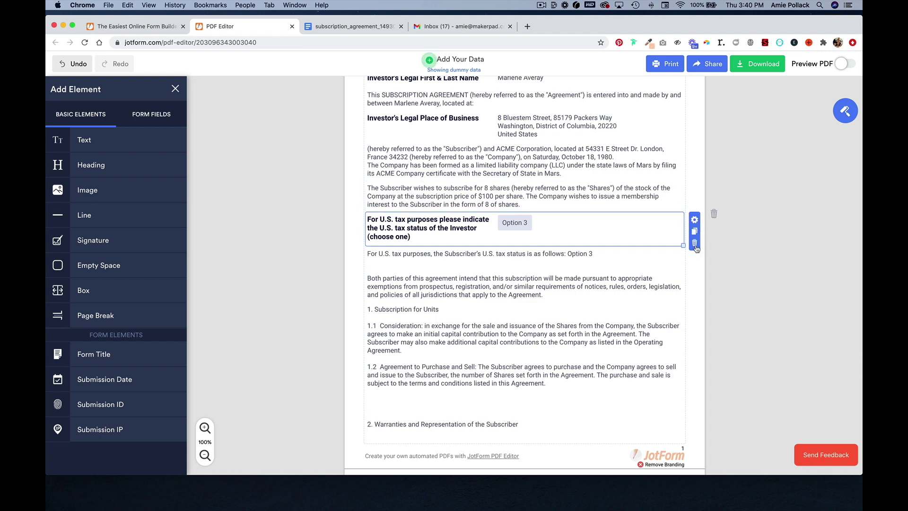
{"action": "left_click", "coordinate": [696, 247]}
Check the finished PDF in Preview PDF mode, then return to editing.
{"action": "scroll", "coordinate": [606, 224], "scroll_direction": "up", "scroll_amount": 5}
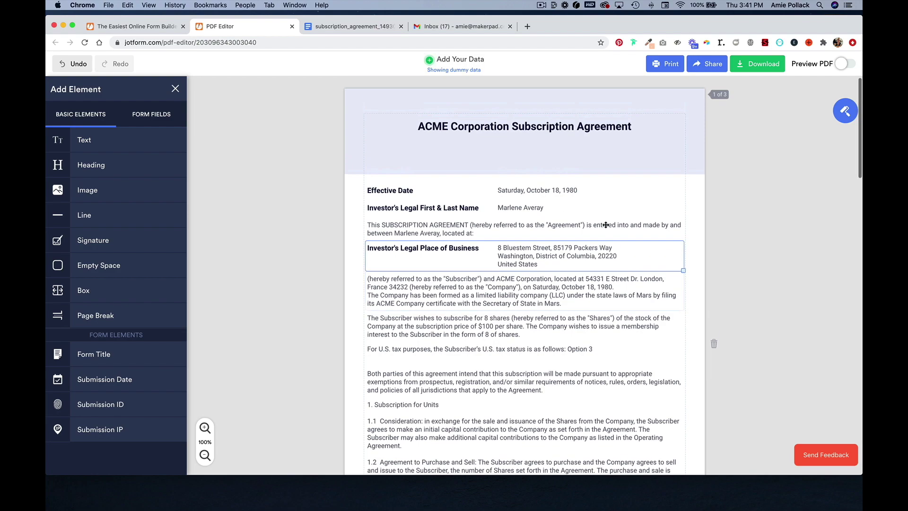
{"action": "scroll", "coordinate": [606, 225], "scroll_direction": "down", "scroll_amount": 20}
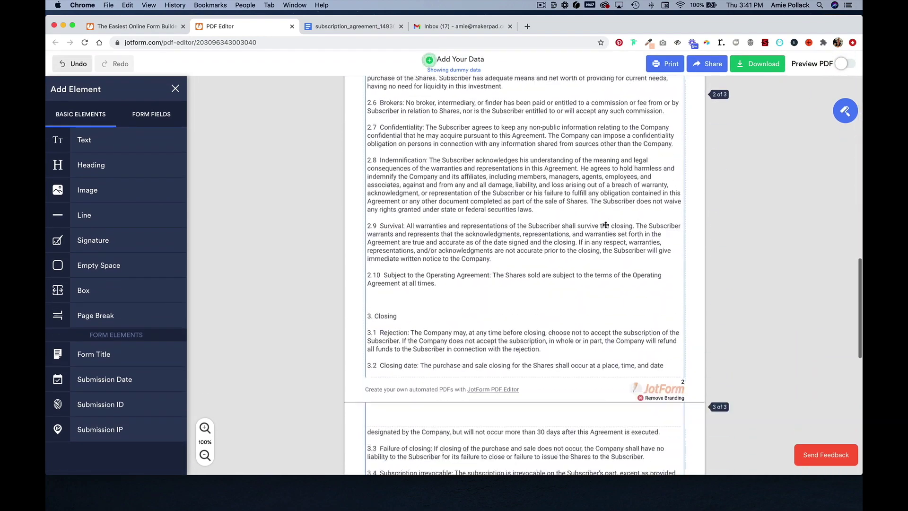
{"action": "scroll", "coordinate": [606, 225], "scroll_direction": "up", "scroll_amount": 15}
{"action": "left_click", "coordinate": [849, 93]}
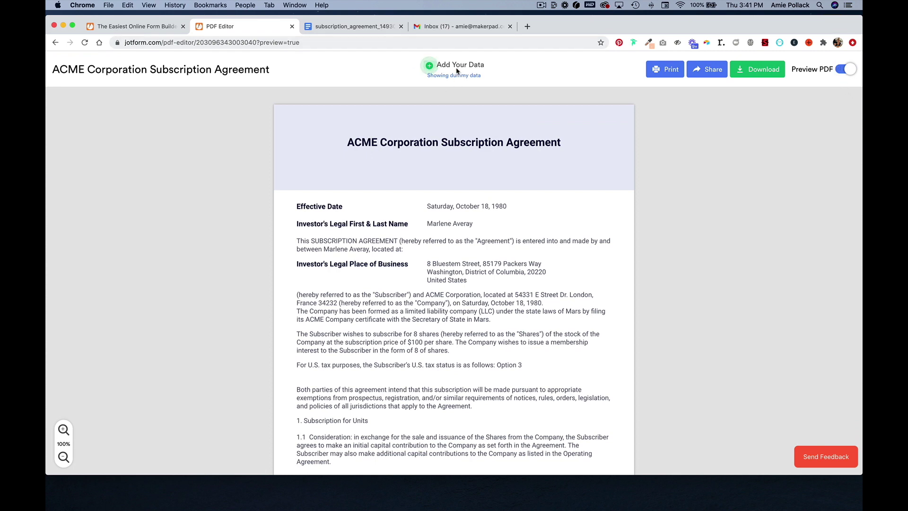
{"action": "left_click", "coordinate": [842, 71]}
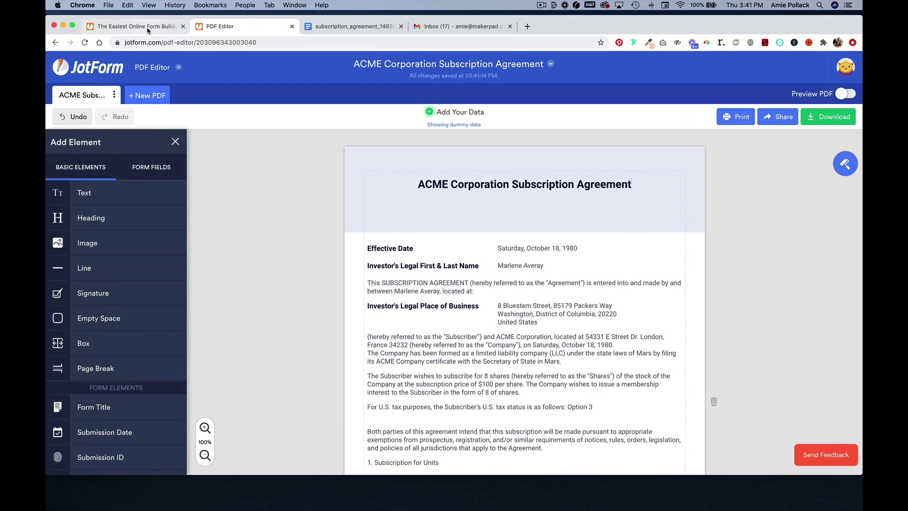
Set the DocuSign widget's PDF Template to ACME Subscription Agreement and update the widget.
{"action": "left_click", "coordinate": [133, 26]}
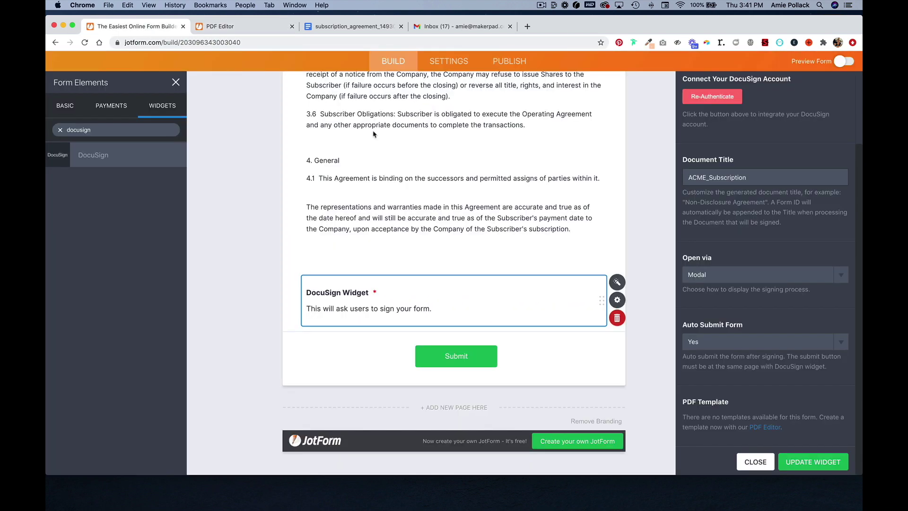
{"action": "left_click", "coordinate": [814, 463]}
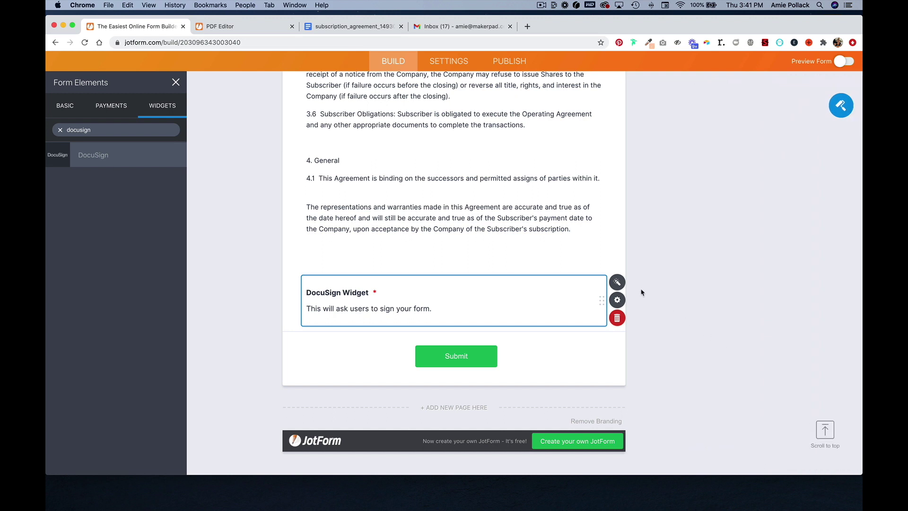
{"action": "left_click", "coordinate": [617, 282]}
{"action": "scroll", "coordinate": [735, 372], "scroll_direction": "down", "scroll_amount": 3}
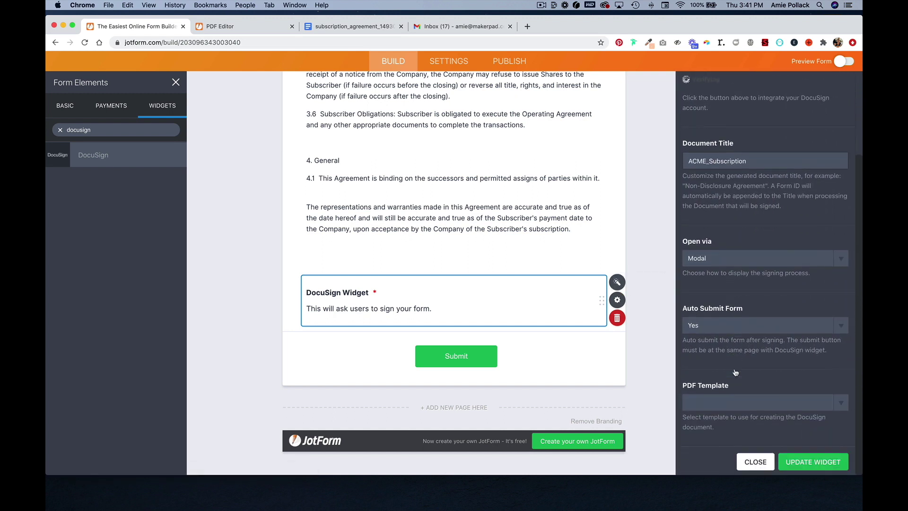
{"action": "left_click", "coordinate": [843, 406]}
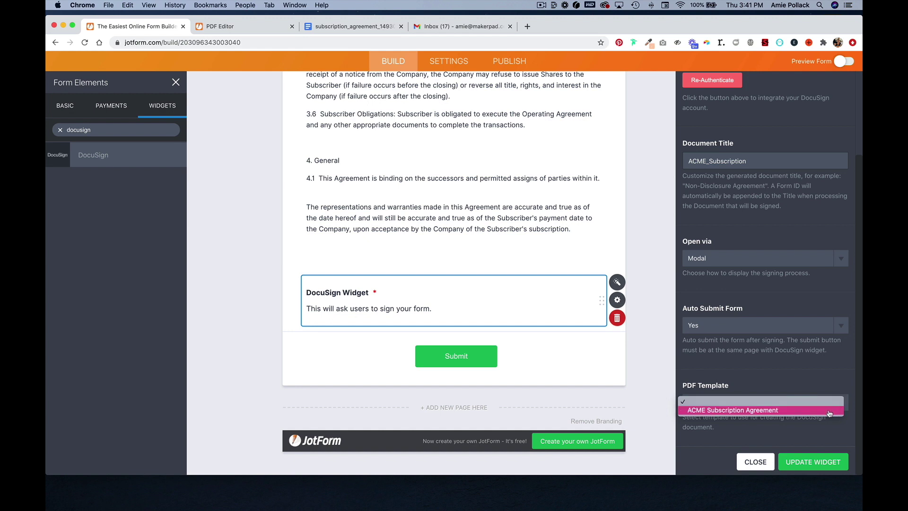
{"action": "left_click", "coordinate": [829, 411]}
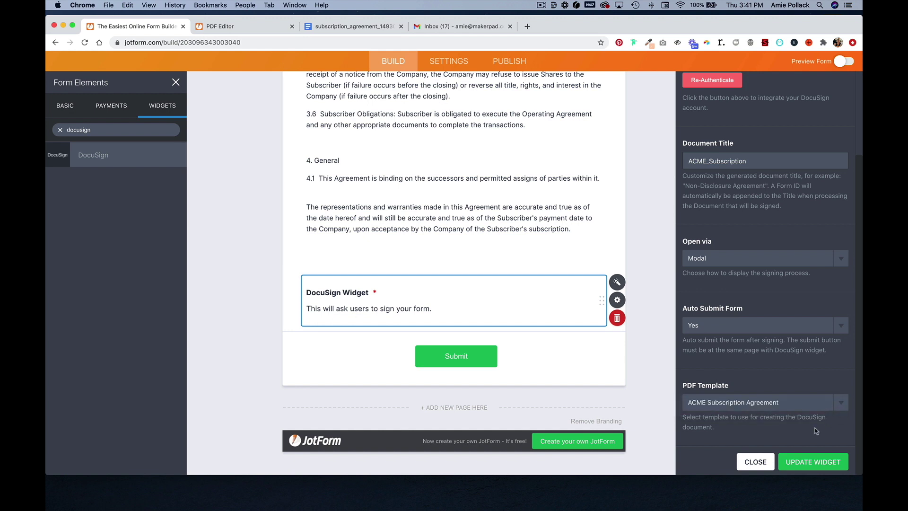
{"action": "left_click", "coordinate": [810, 463]}
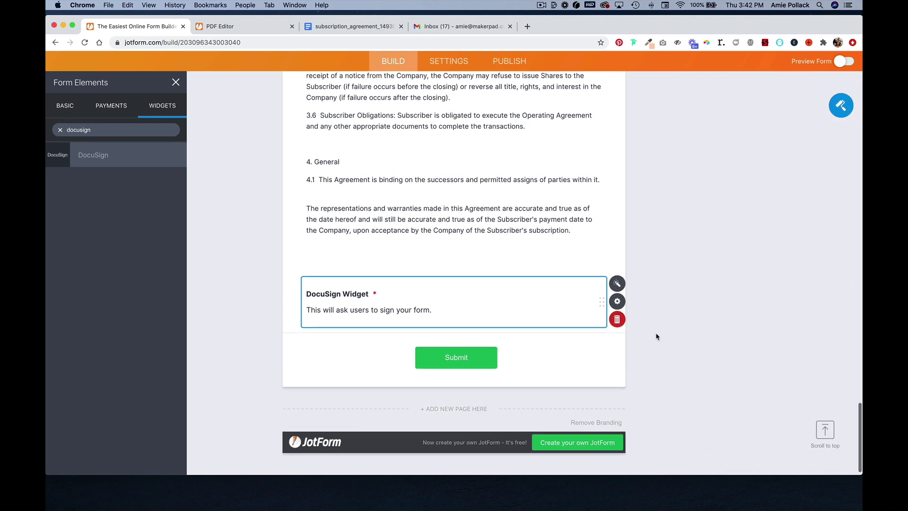
Turn on PDF Attachment for the Notification 1 email and save it.
{"action": "scroll", "coordinate": [657, 336], "scroll_direction": "up", "scroll_amount": 10}
{"action": "left_click", "coordinate": [436, 63]}
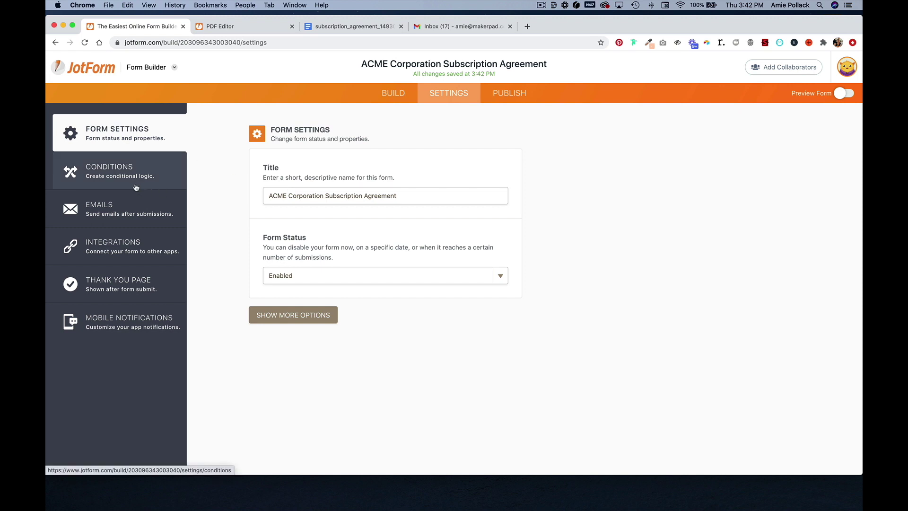
{"action": "left_click", "coordinate": [125, 211]}
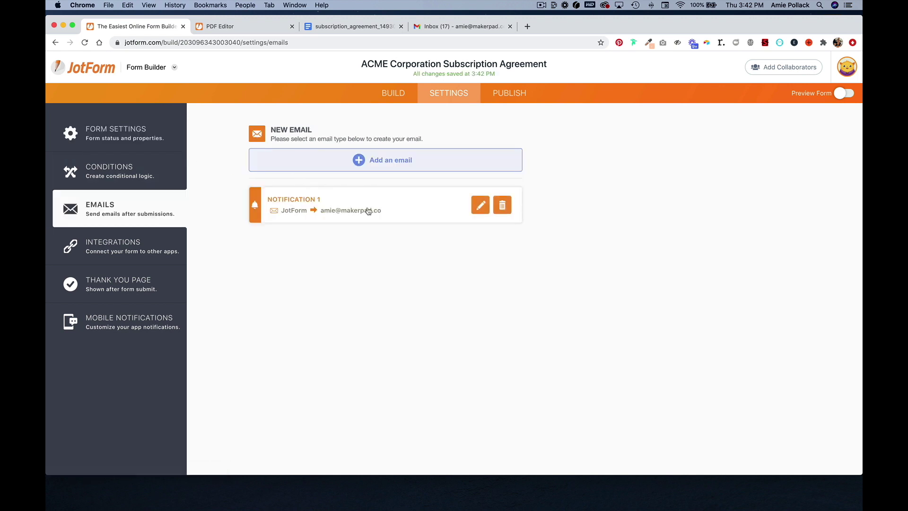
{"action": "left_click", "coordinate": [479, 208]}
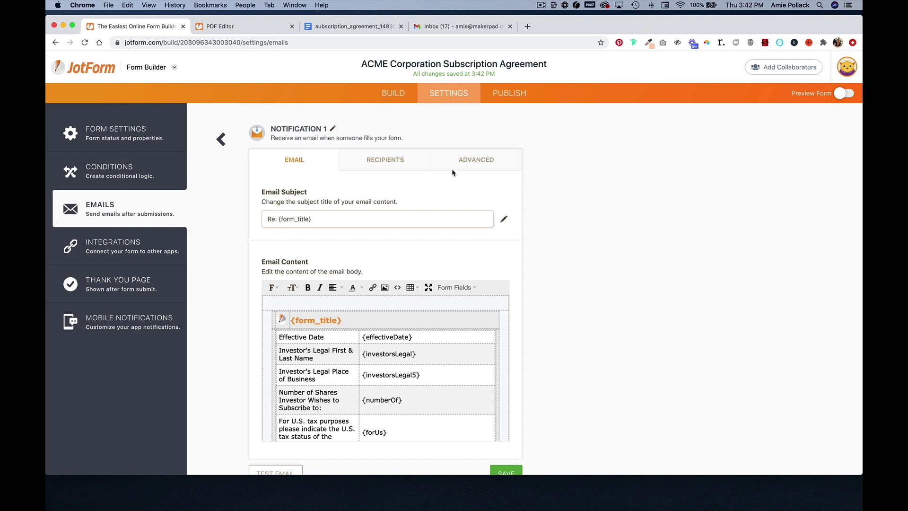
{"action": "left_click", "coordinate": [466, 160]}
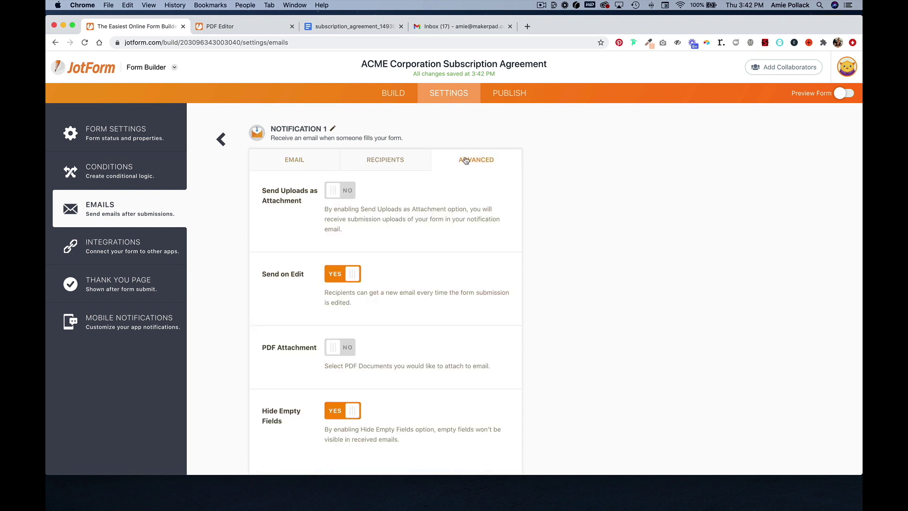
{"action": "scroll", "coordinate": [393, 269], "scroll_direction": "down", "scroll_amount": 2}
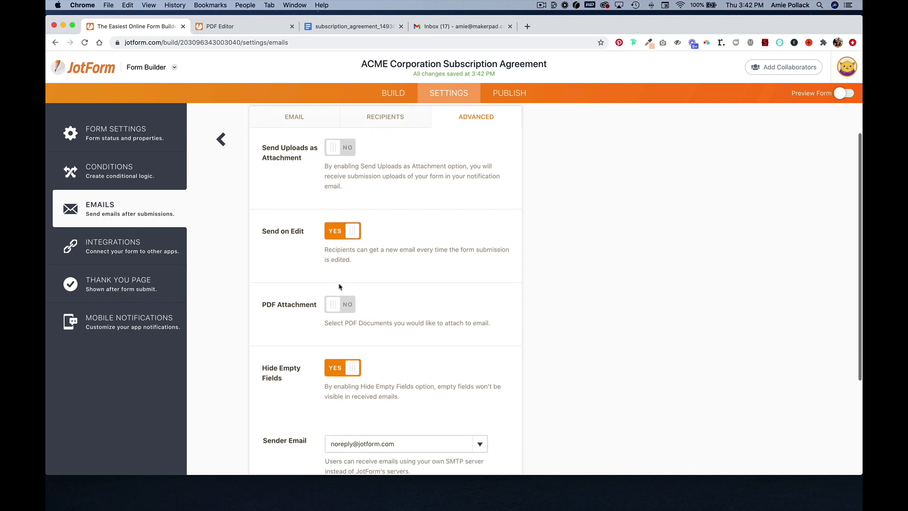
{"action": "left_click", "coordinate": [349, 307]}
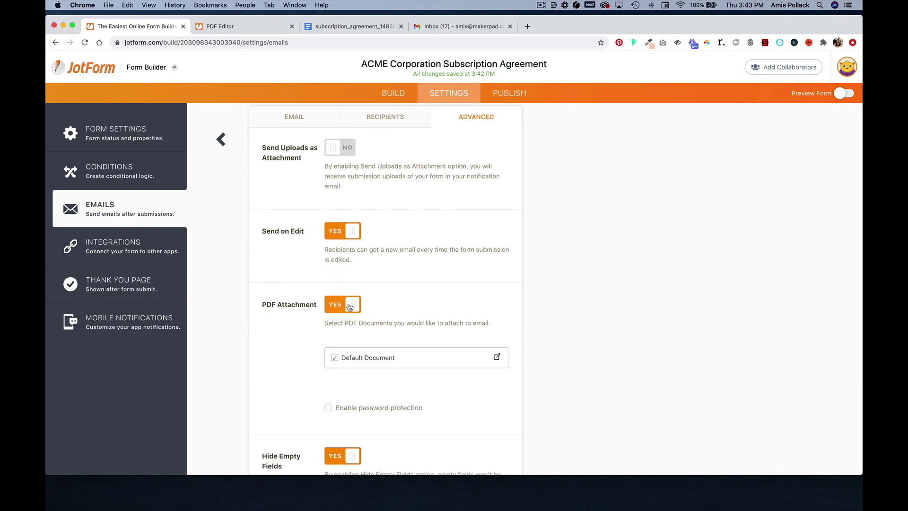
{"action": "scroll", "coordinate": [400, 406], "scroll_direction": "down", "scroll_amount": 5}
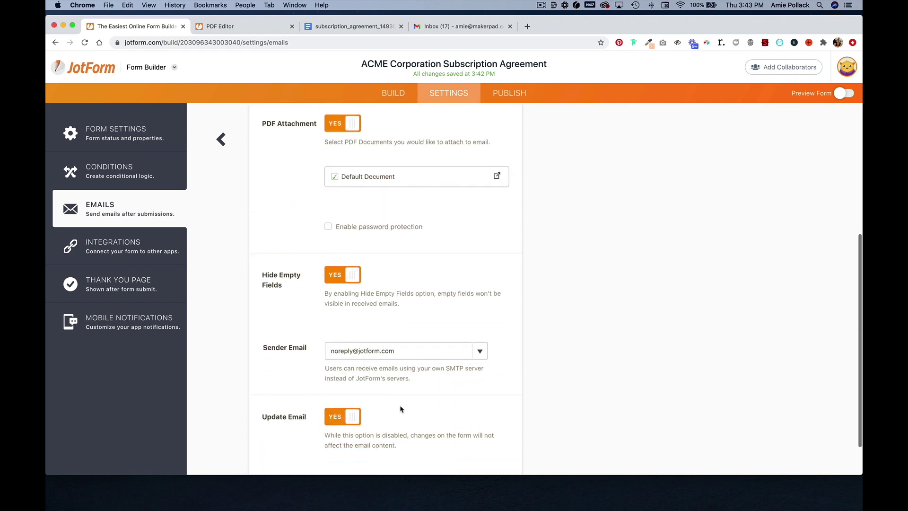
{"action": "scroll", "coordinate": [519, 357], "scroll_direction": "down", "scroll_amount": 10}
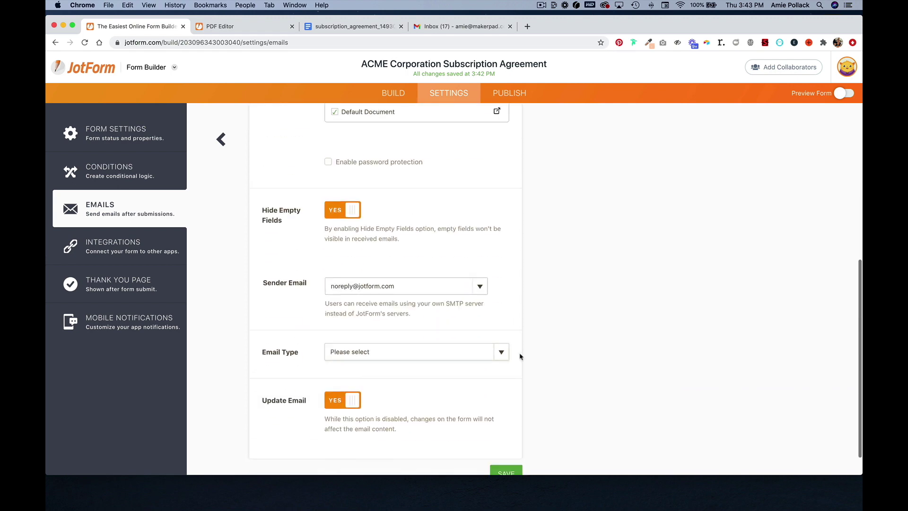
{"action": "left_click", "coordinate": [506, 445]}
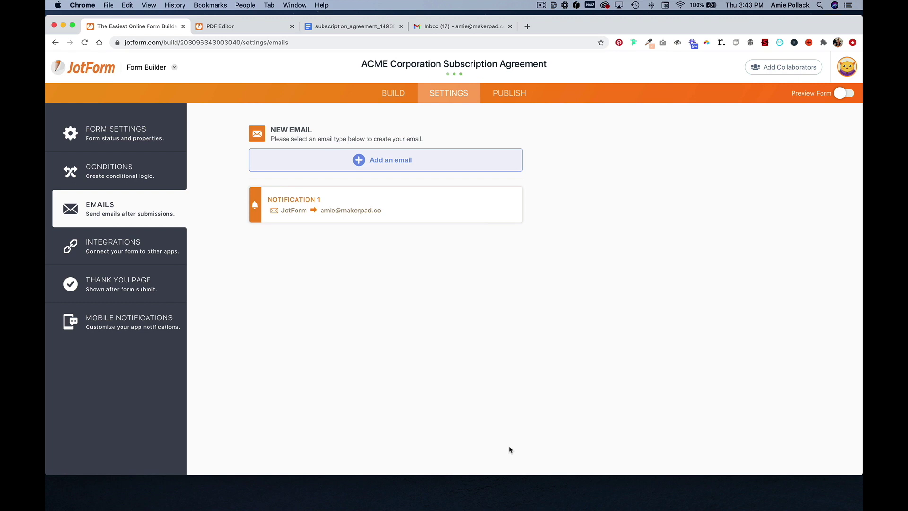
Open the ACME Corporation Subscription Agreement table in JotForm Tables from the app switcher.
{"action": "left_click", "coordinate": [146, 250]}
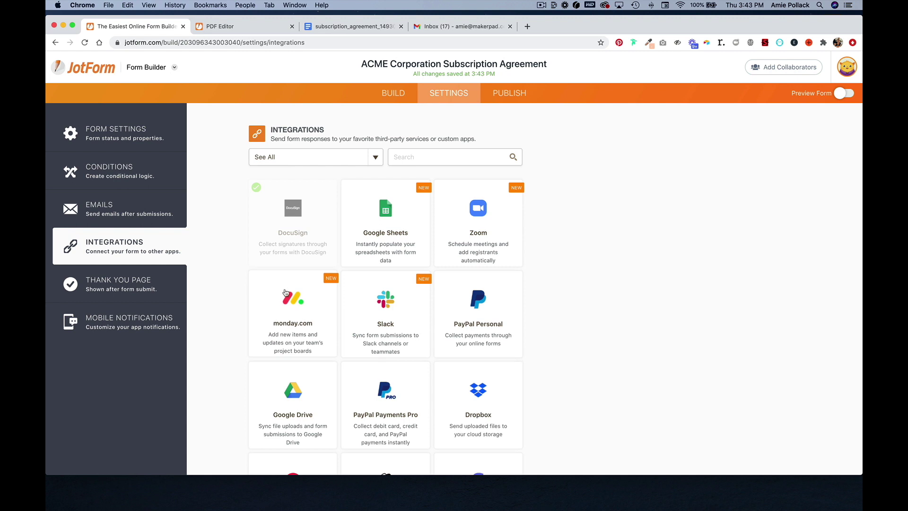
{"action": "left_click", "coordinate": [175, 69]}
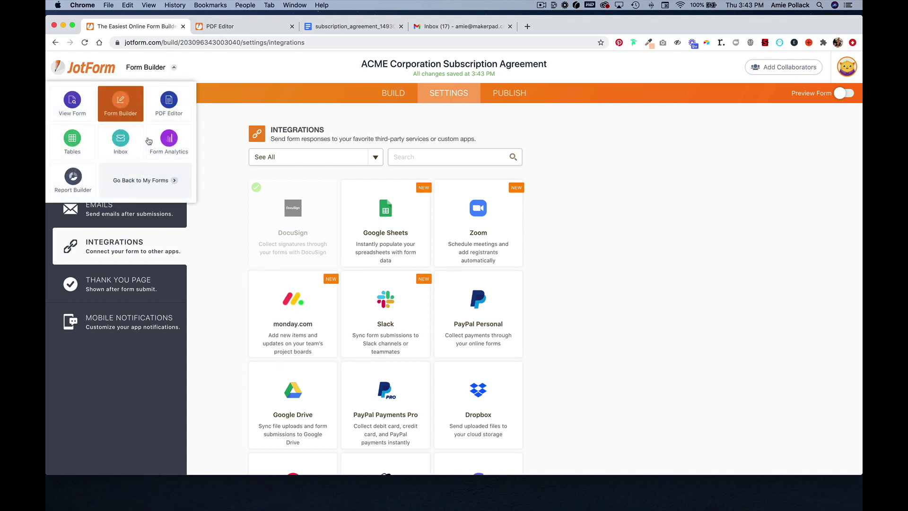
{"action": "left_click", "coordinate": [73, 145]}
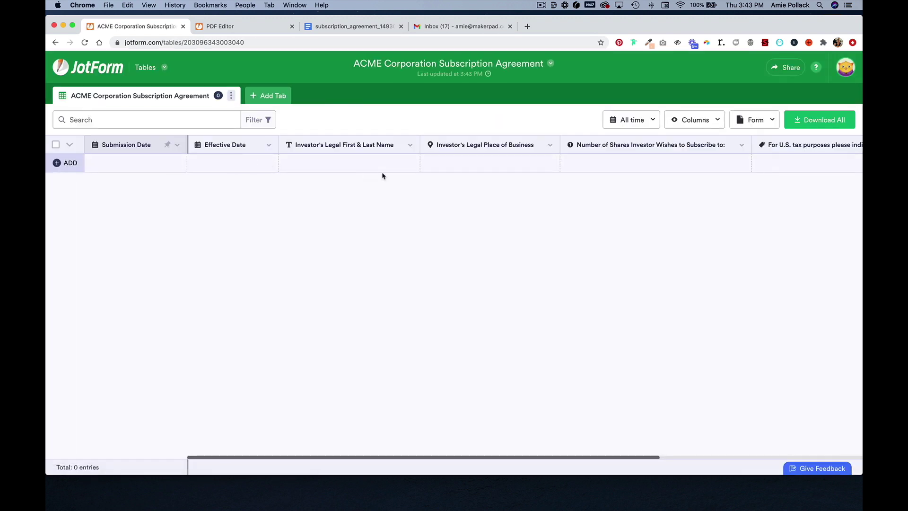
Return to Form Builder and open the live form in a new tab.
{"action": "left_click", "coordinate": [165, 68]}
{"action": "left_click", "coordinate": [113, 101]}
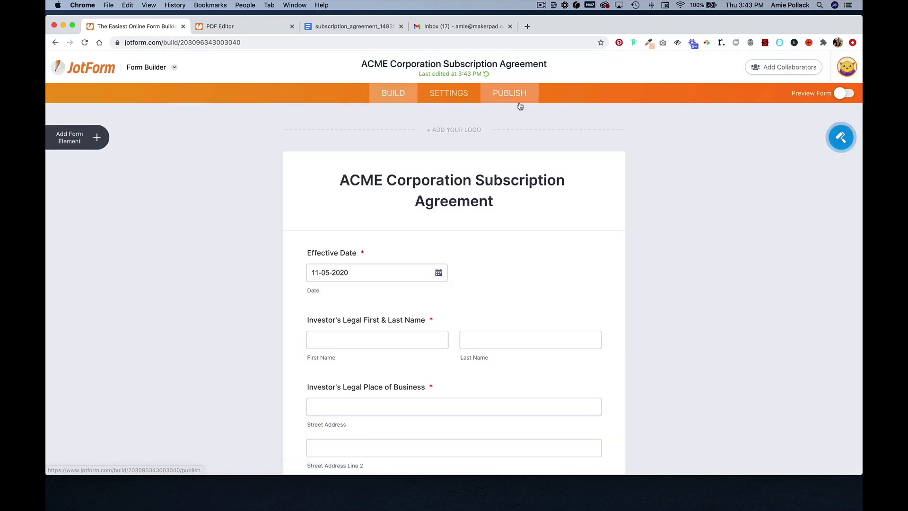
{"action": "left_click", "coordinate": [849, 94]}
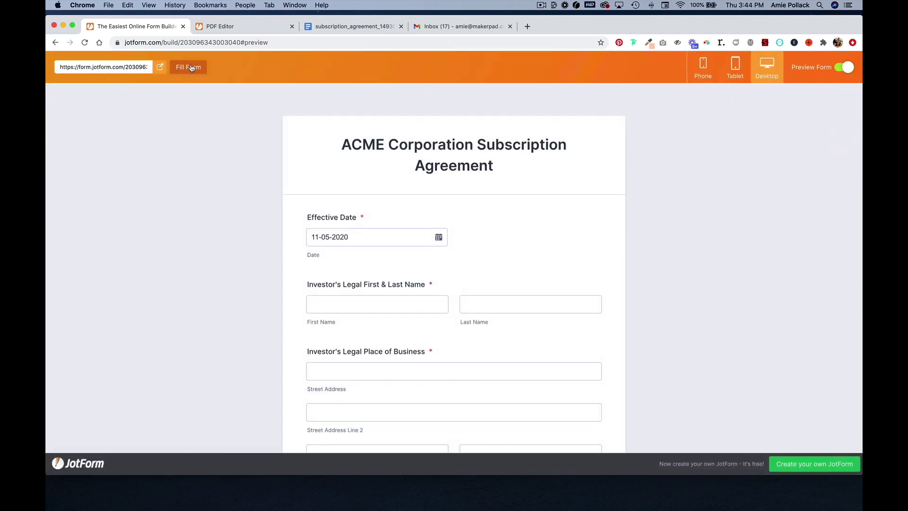
{"action": "left_click", "coordinate": [160, 68]}
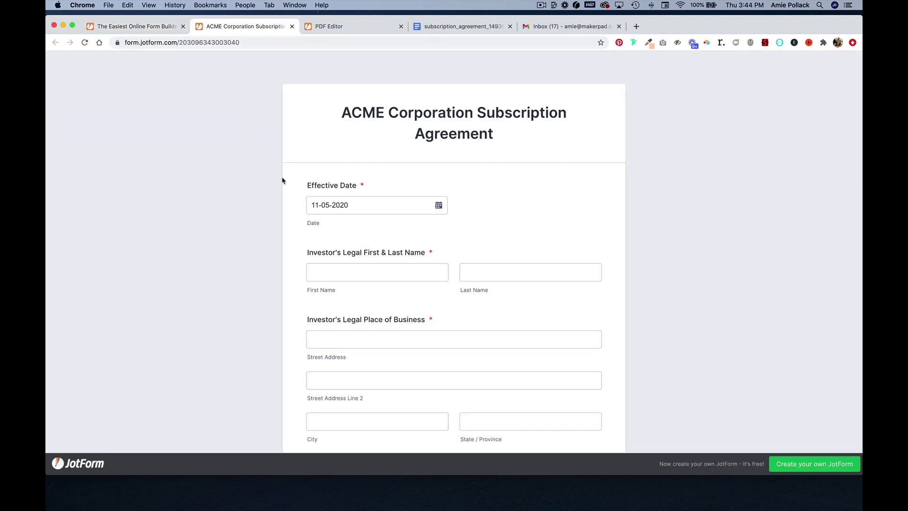
Enter the test investor's first and last name and a London address.
{"action": "left_click", "coordinate": [359, 276]}
{"action": "left_click", "coordinate": [358, 274]}
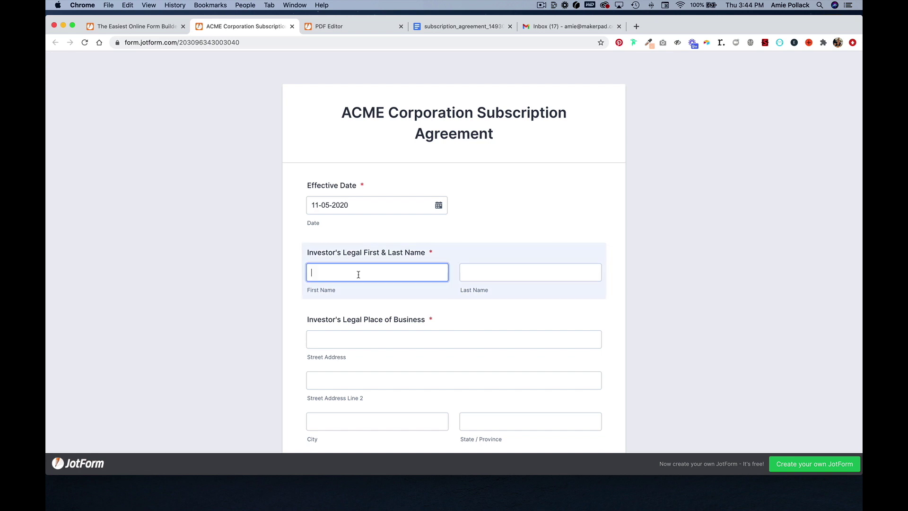
{"action": "key", "text": "Tab"}
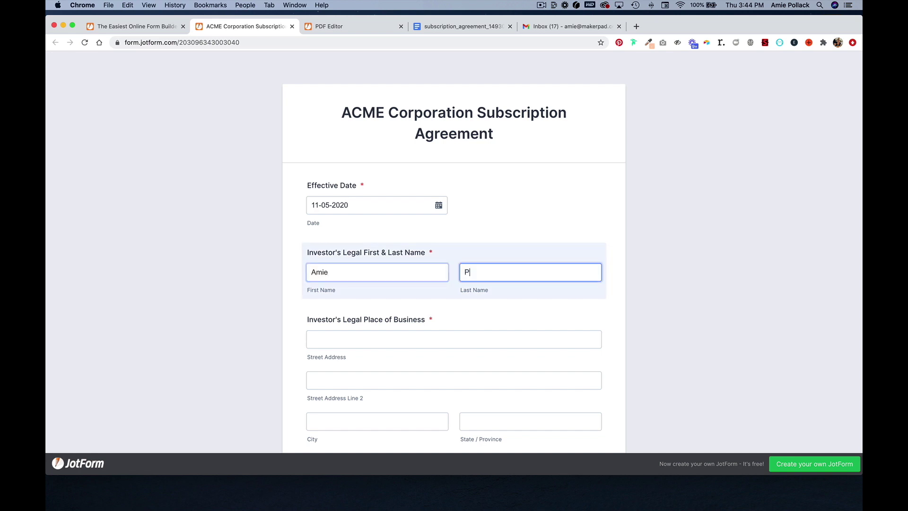
{"action": "key", "text": "Tab"}
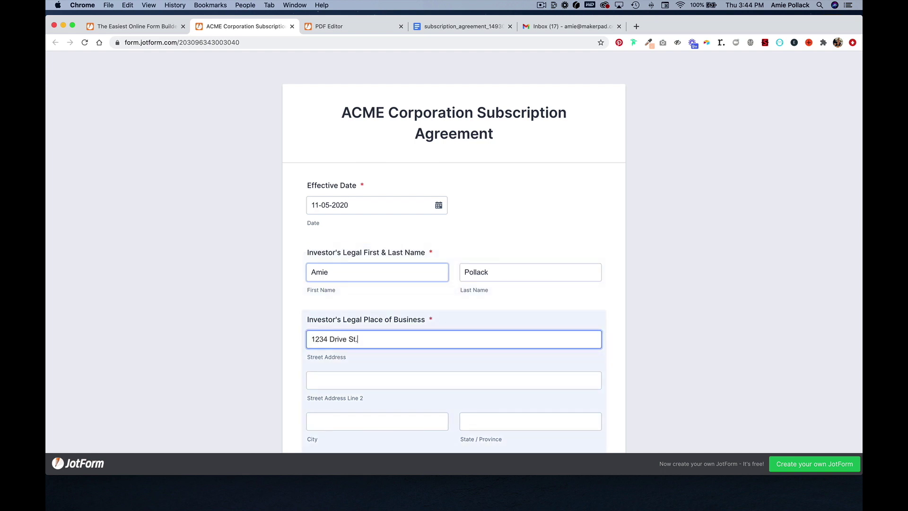
{"action": "key", "text": "Tab"}
{"action": "key", "text": "Tab"}
{"action": "type", "text": "London"}
{"action": "key", "text": "Tab"}
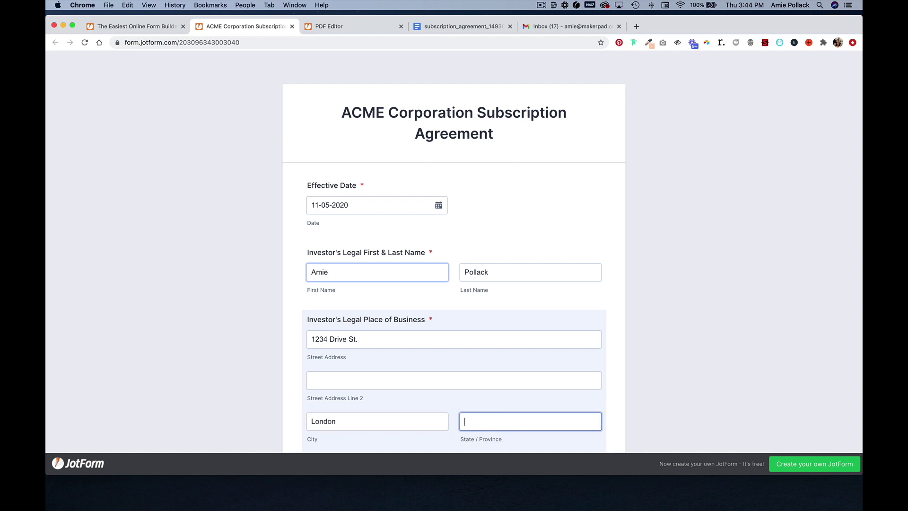
{"action": "key", "text": "Tab"}
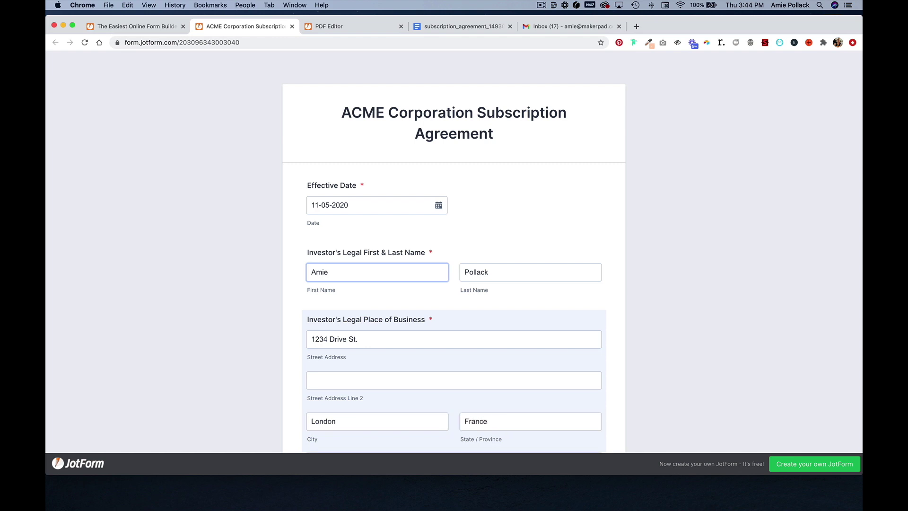
{"action": "type", "text": "123"}
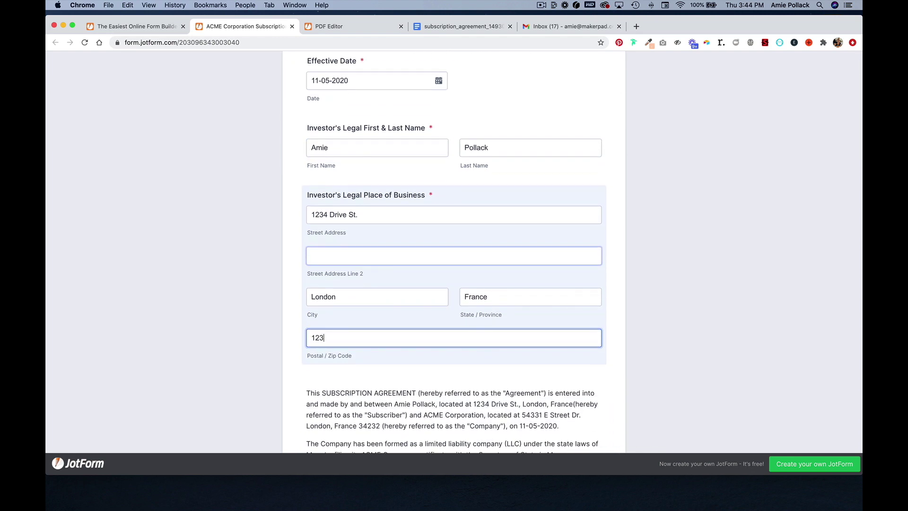
{"action": "type", "text": "45"}
Enter 25 shares, choose LLC tax status, and fill in the signer's full name and e-mail.
{"action": "scroll", "coordinate": [429, 288], "scroll_direction": "down", "scroll_amount": 3}
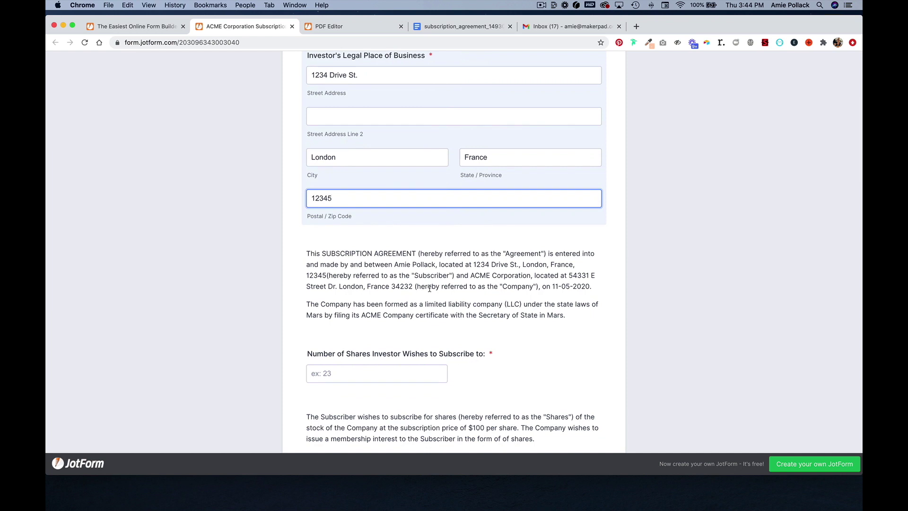
{"action": "scroll", "coordinate": [445, 288], "scroll_direction": "down", "scroll_amount": 5}
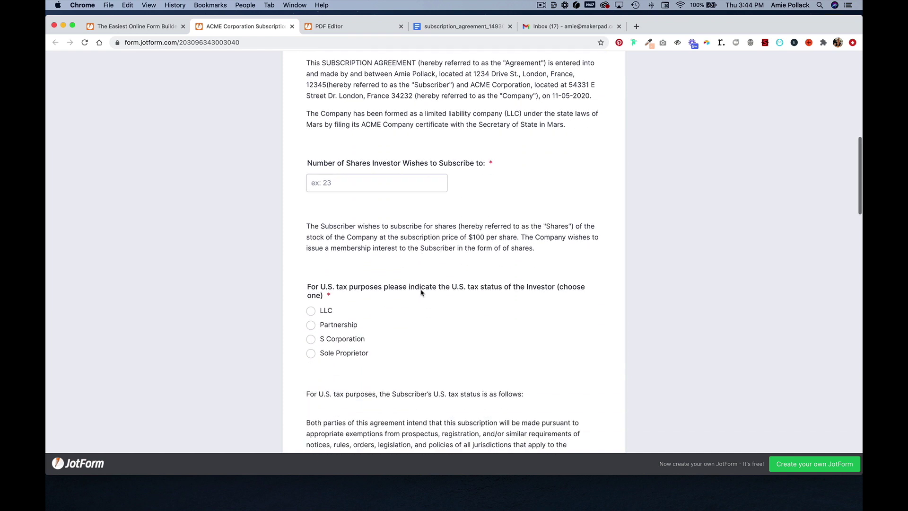
{"action": "left_click", "coordinate": [333, 166]}
{"action": "type", "text": "25"}
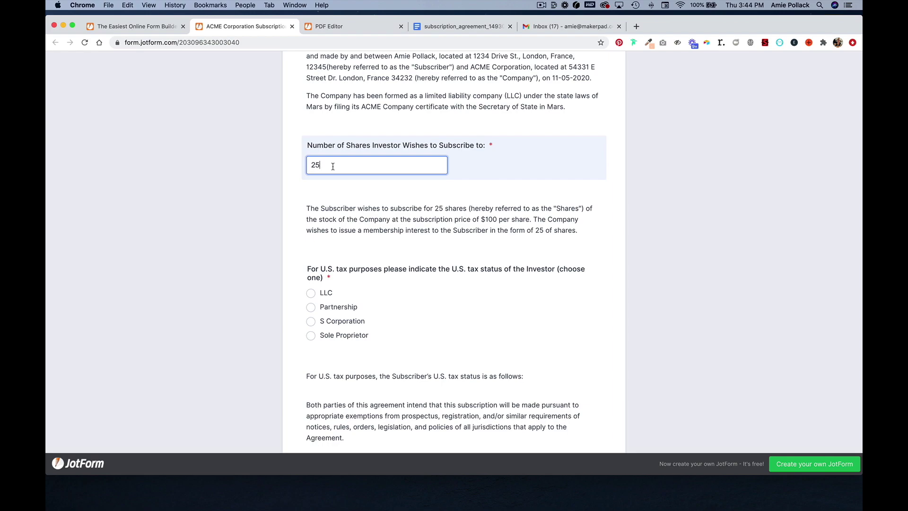
{"action": "left_click", "coordinate": [325, 293]}
{"action": "scroll", "coordinate": [324, 294], "scroll_direction": "down", "scroll_amount": 6}
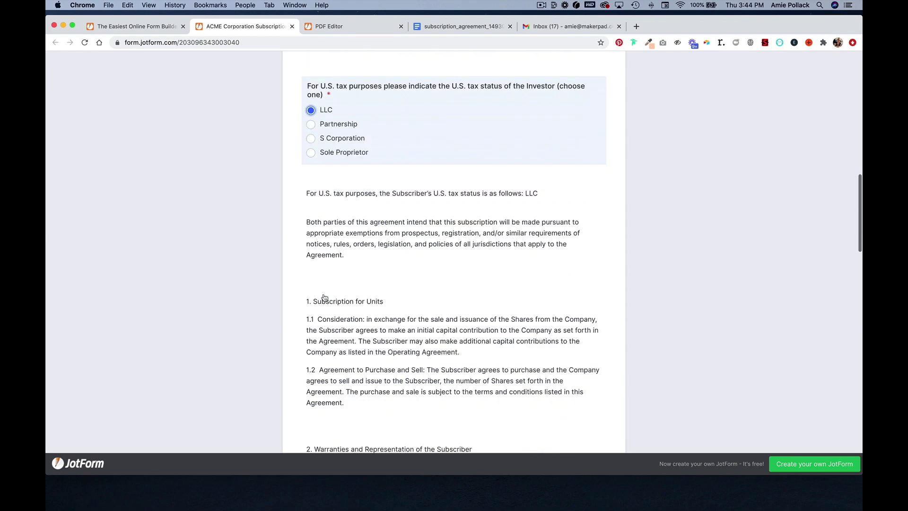
{"action": "scroll", "coordinate": [324, 295], "scroll_direction": "down", "scroll_amount": 15}
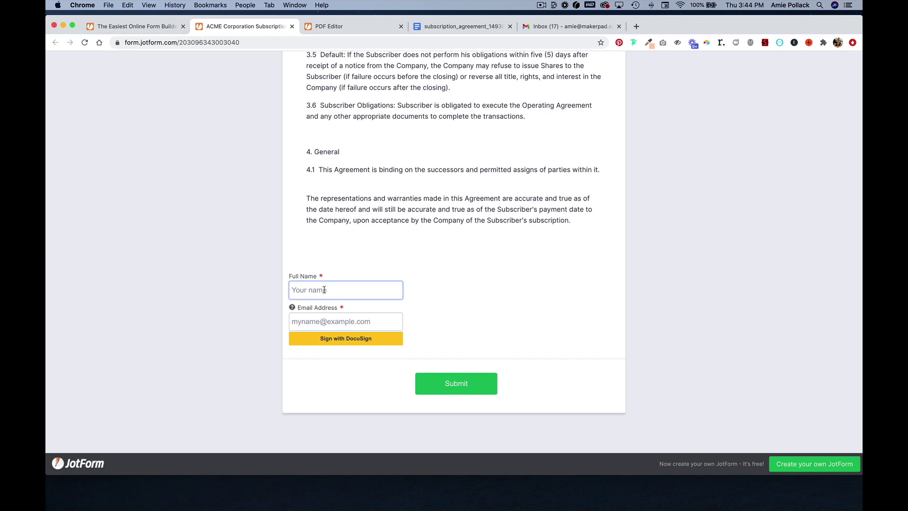
{"action": "left_click", "coordinate": [325, 290]}
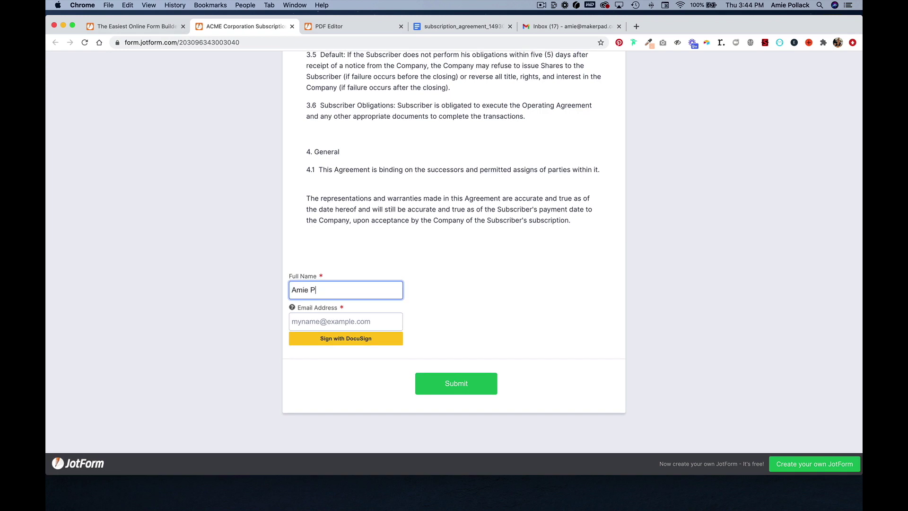
{"action": "key", "text": "Tab"}
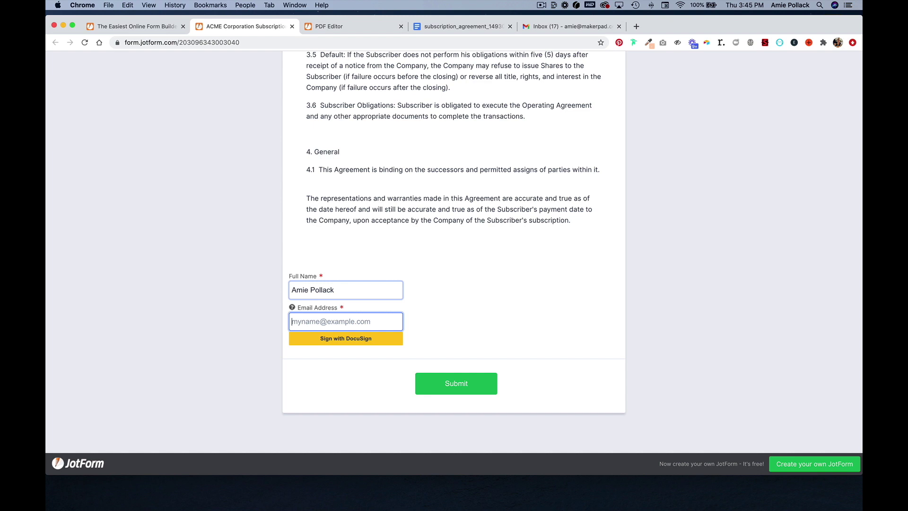
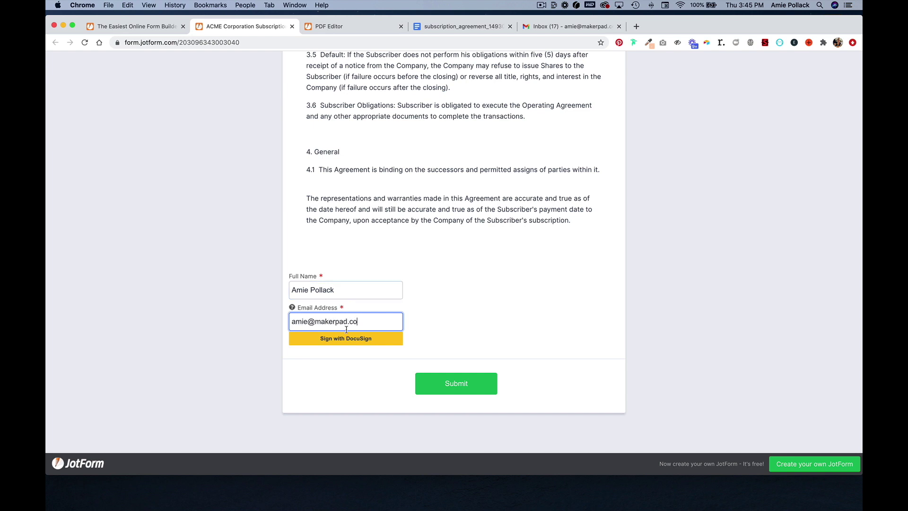
Accept electronic records, adopt a signature in the agreement's Sign field, and finish in DocuSign.
{"action": "left_click", "coordinate": [348, 340]}
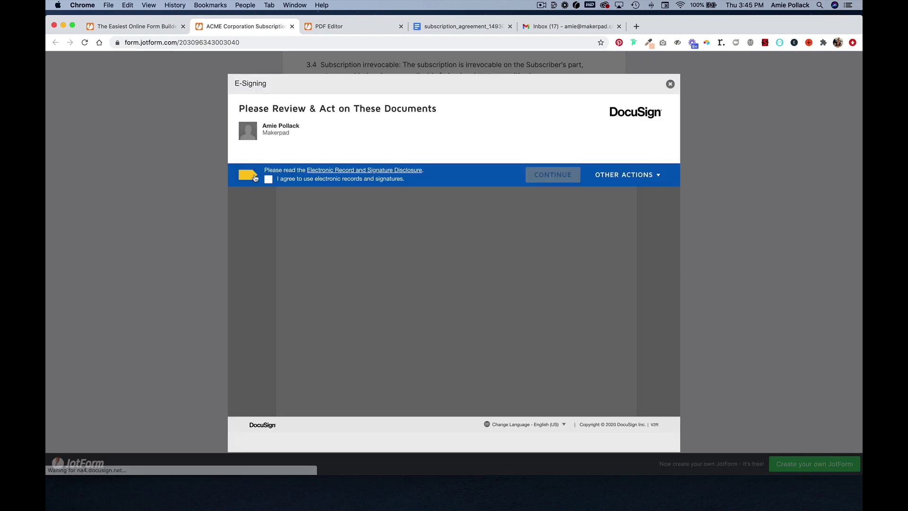
{"action": "left_click", "coordinate": [268, 180]}
{"action": "left_click", "coordinate": [563, 175]}
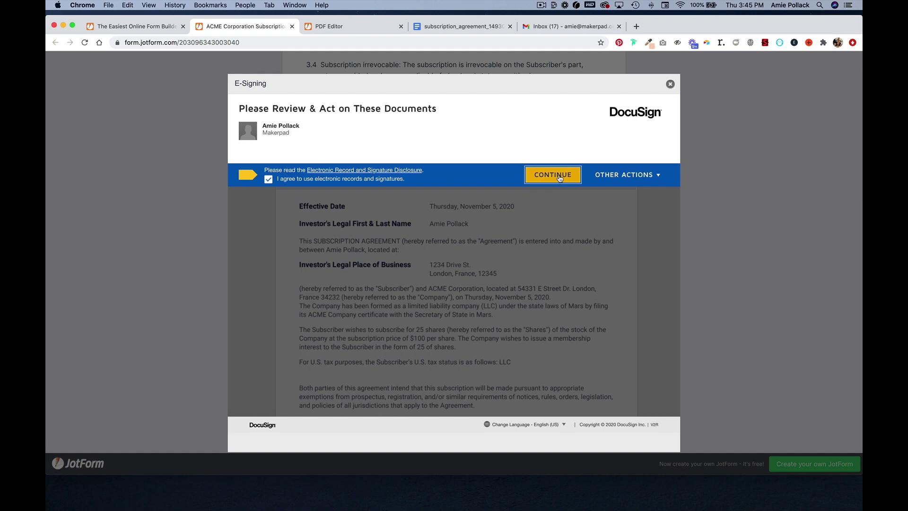
{"action": "left_click", "coordinate": [259, 164]}
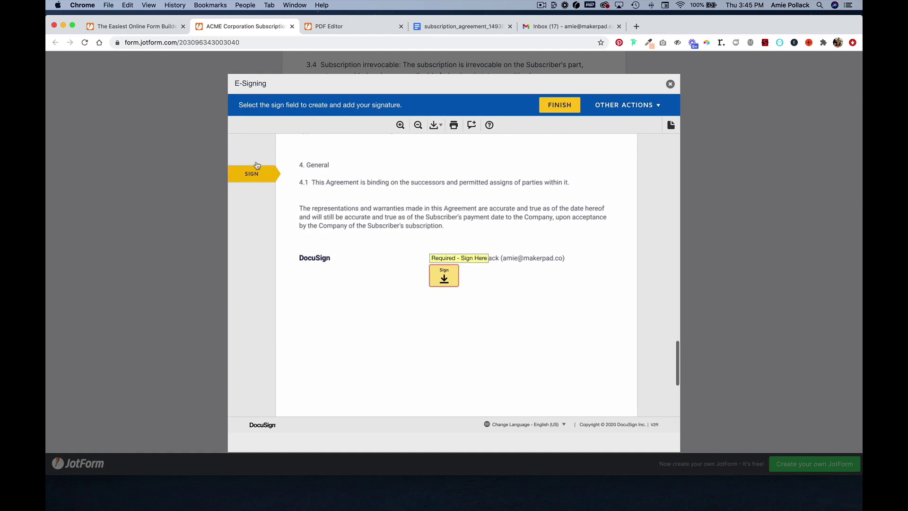
{"action": "left_click", "coordinate": [447, 279]}
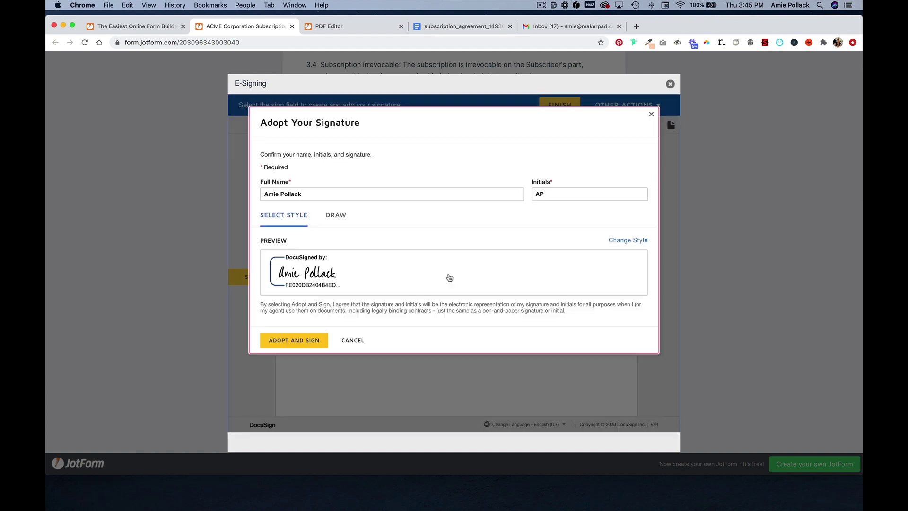
{"action": "left_click", "coordinate": [320, 342]}
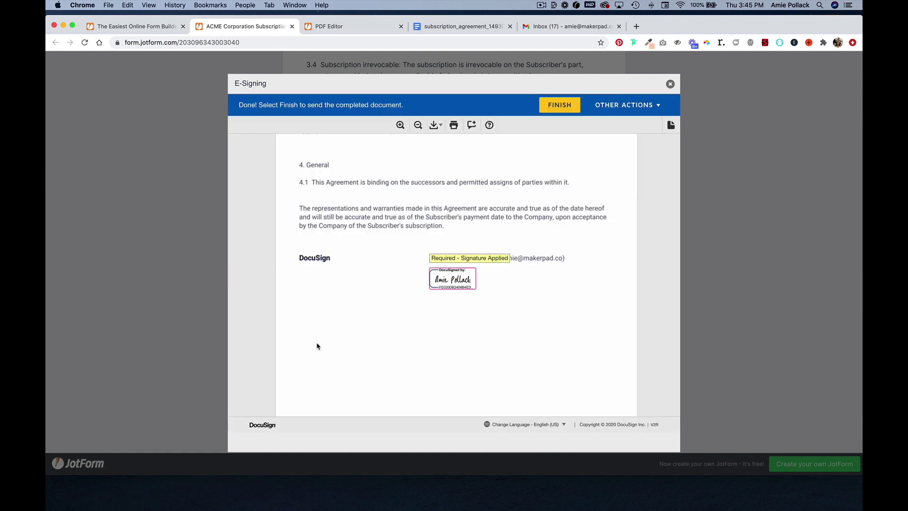
{"action": "left_click", "coordinate": [569, 105]}
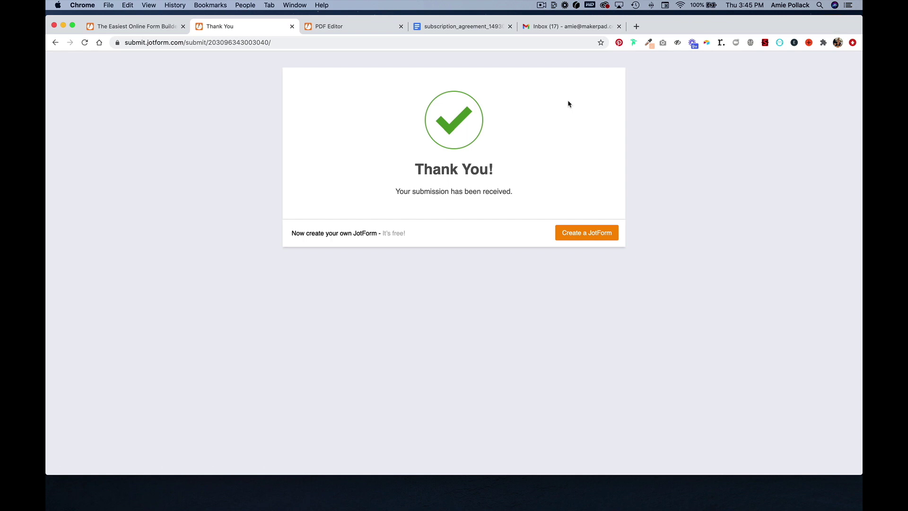
Check the JotForm submission email in Gmail for the answers and PDF attachment, then return to the form preview.
{"action": "left_click", "coordinate": [547, 27]}
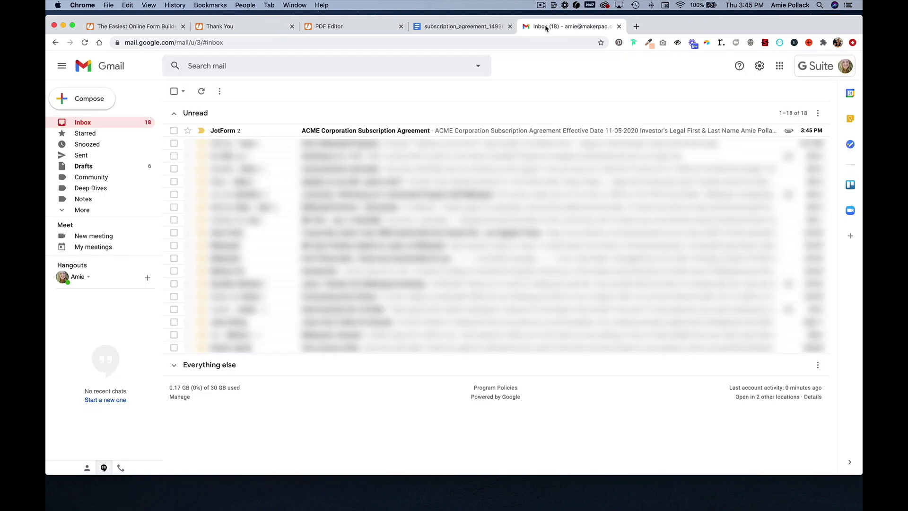
{"action": "left_click", "coordinate": [372, 131]}
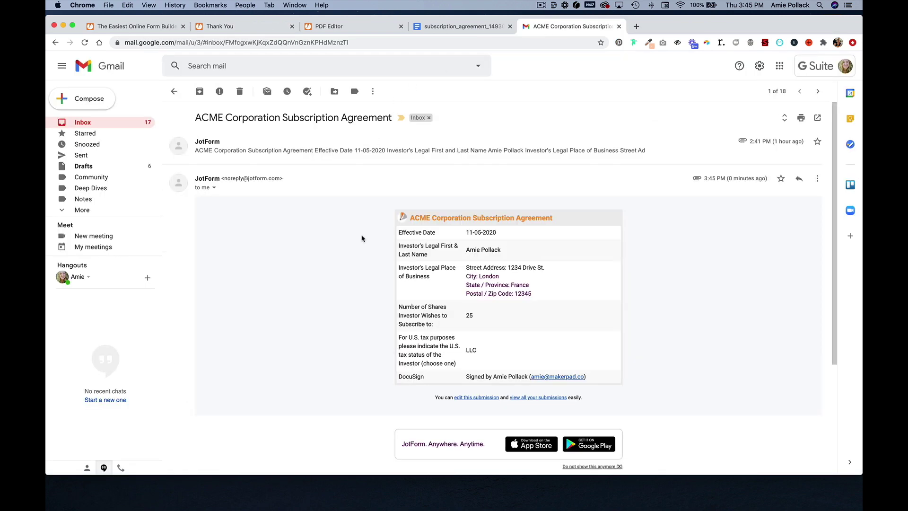
{"action": "scroll", "coordinate": [361, 321], "scroll_direction": "down", "scroll_amount": 3}
{"action": "scroll", "coordinate": [361, 319], "scroll_direction": "down", "scroll_amount": 2}
{"action": "mouse_move", "coordinate": [260, 402]}
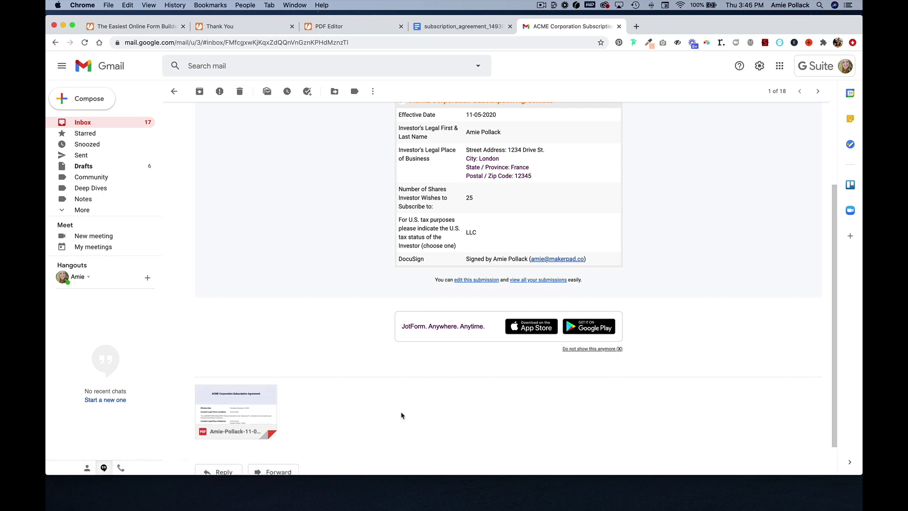
{"action": "left_click", "coordinate": [134, 27]}
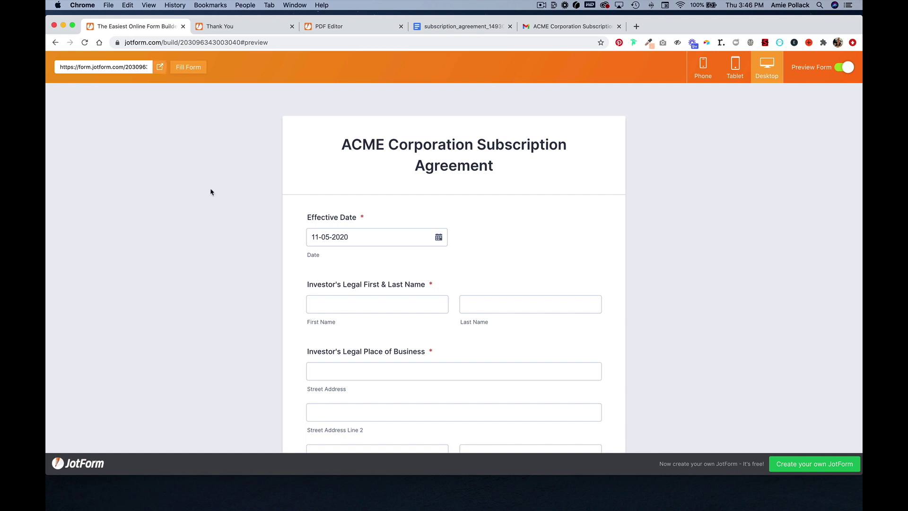